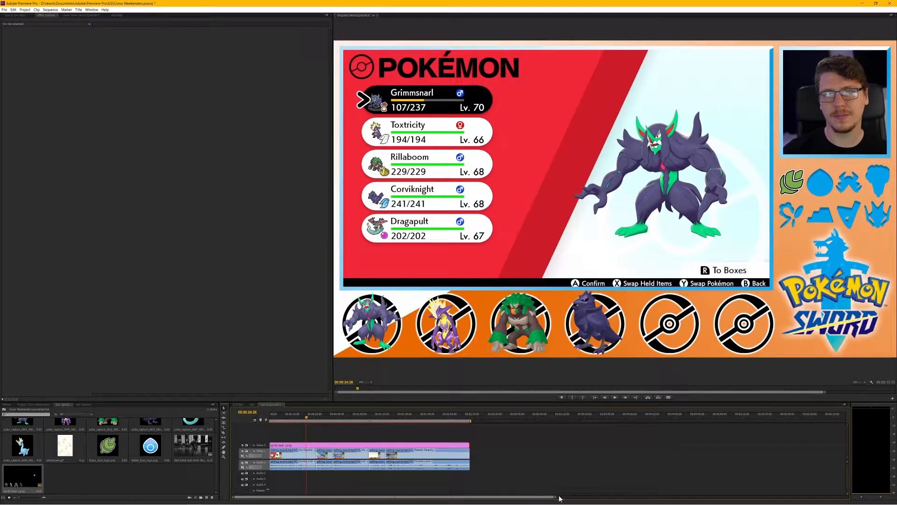
# Hide the gameplay video track briefly to inspect the sprite layer on its own, and show the track again.
pyautogui.moveTo(560, 499); pyautogui.dragTo(483, 502)
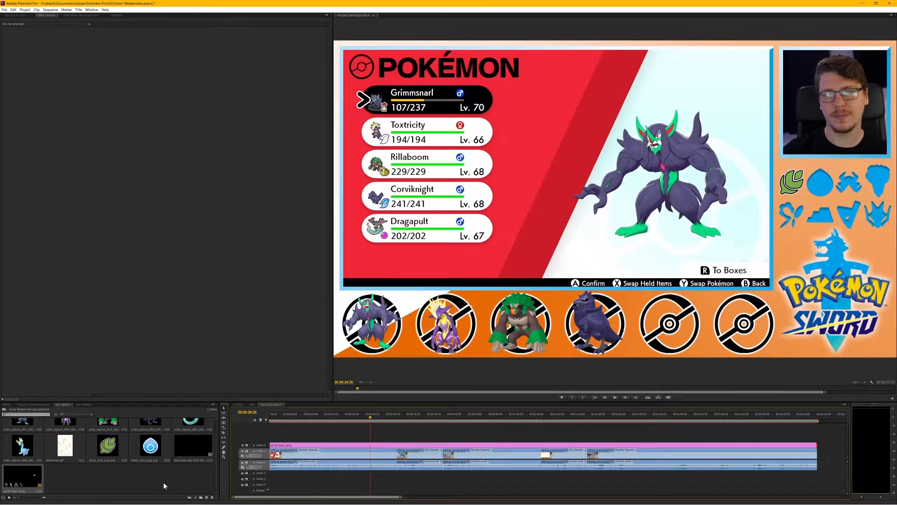
pyautogui.click(325, 446)
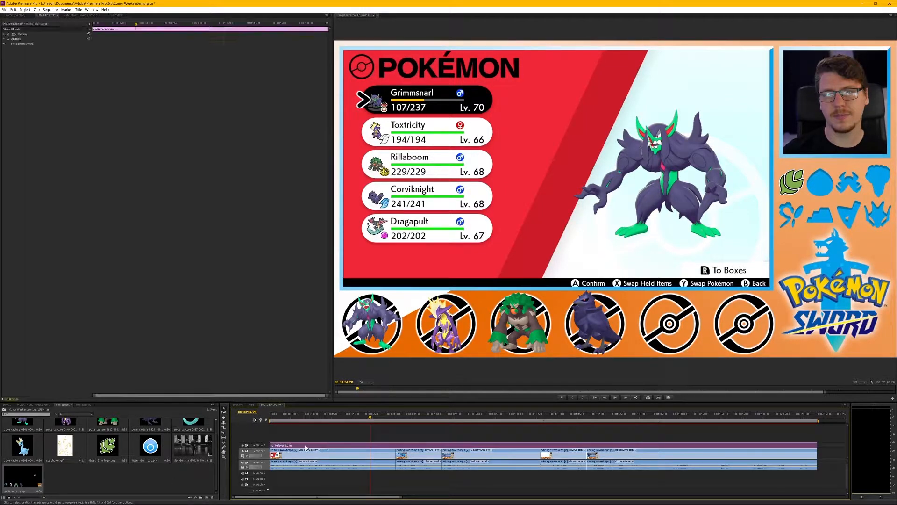
pyautogui.click(242, 451)
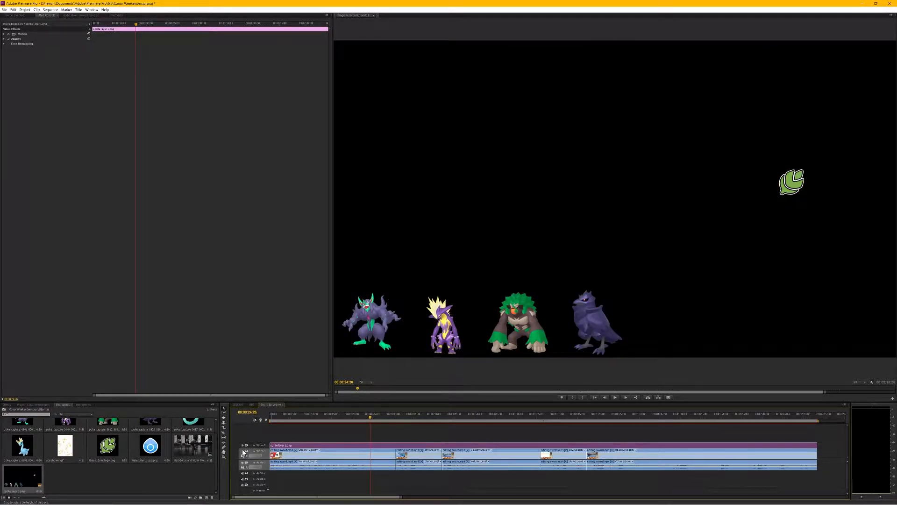
pyautogui.click(243, 451)
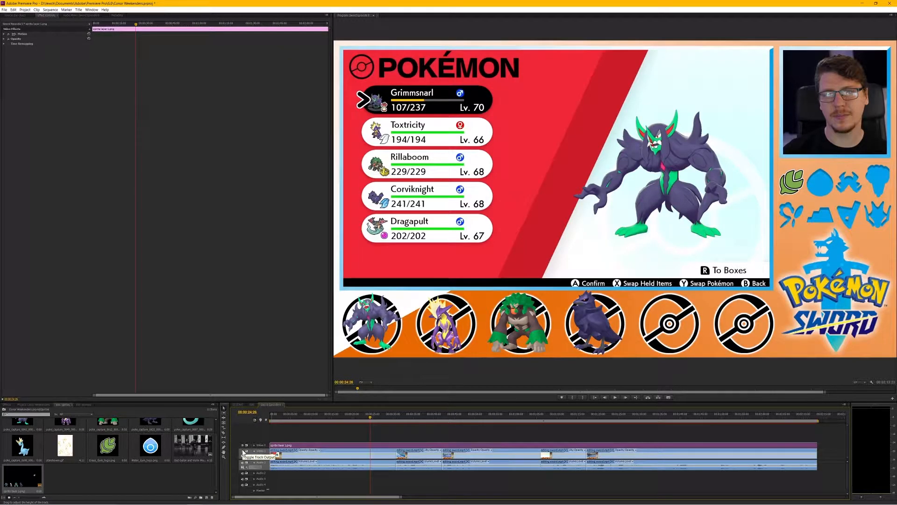
# Place the Dragapult sprite image at the playhead on the track above the sprite layer.
pyautogui.scroll(2, 157, 480)
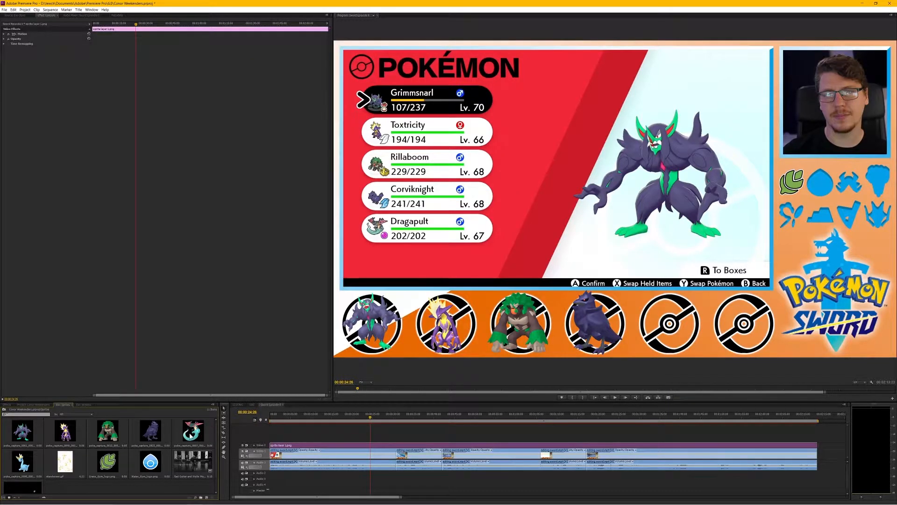
pyautogui.moveTo(191, 433); pyautogui.dragTo(372, 435)
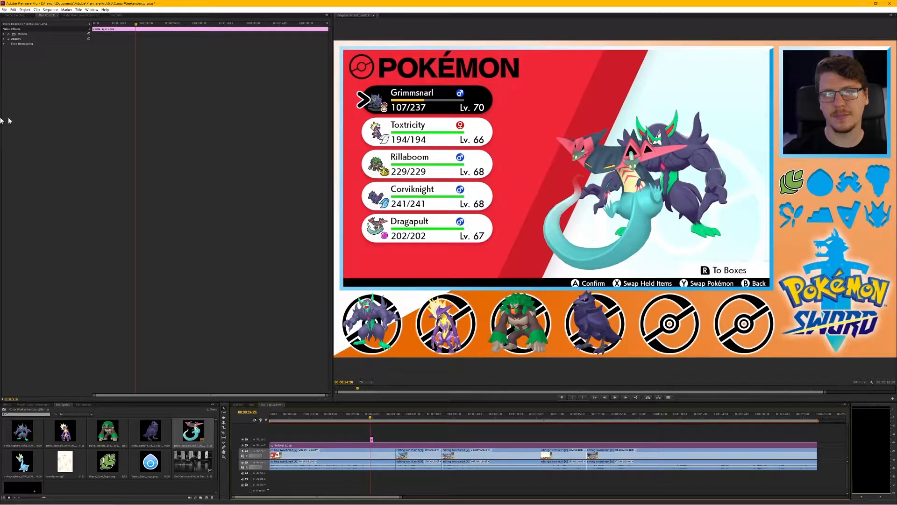
pyautogui.click(5, 34)
pyautogui.moveTo(51, 40); pyautogui.dragTo(47, 40)
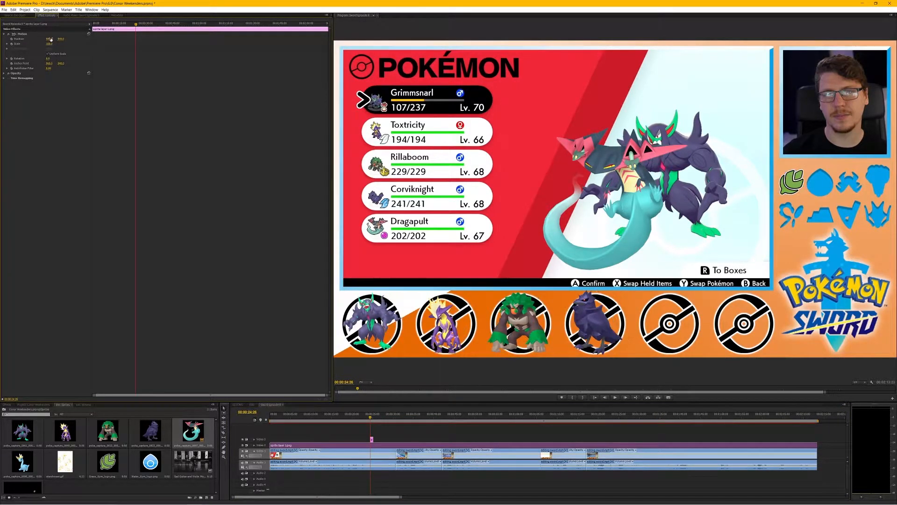
# Move the Dragapult sprite over the fifth Poké Ball circle and scale it down to fit.
pyautogui.click(372, 440)
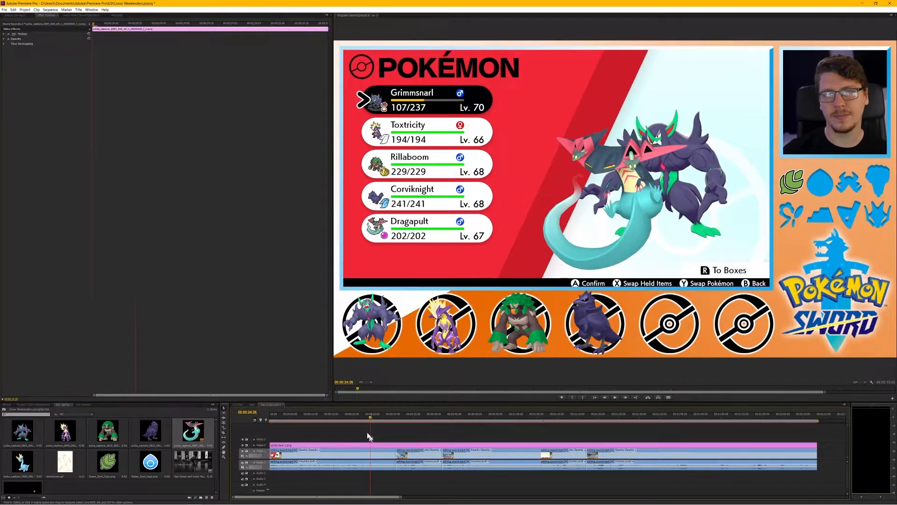
pyautogui.click(4, 34)
pyautogui.moveTo(50, 39); pyautogui.dragTo(69, 38)
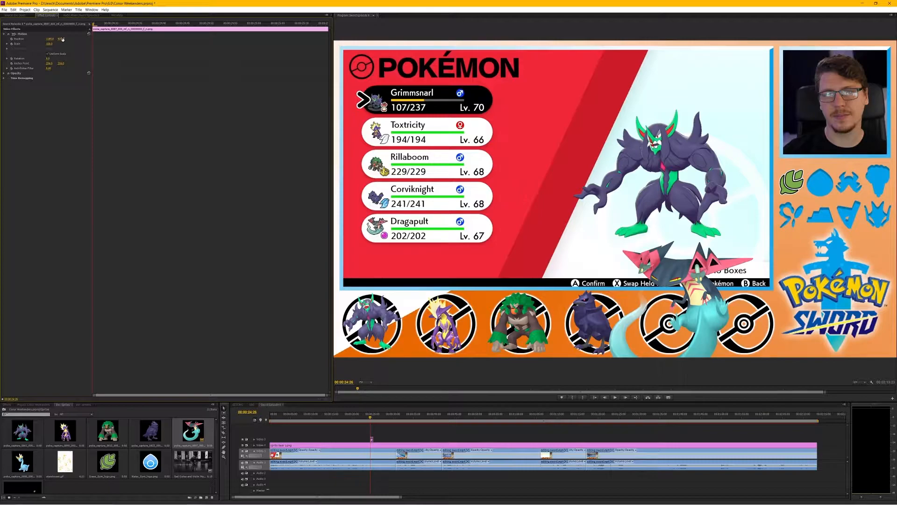
pyautogui.moveTo(50, 44); pyautogui.dragTo(79, 39)
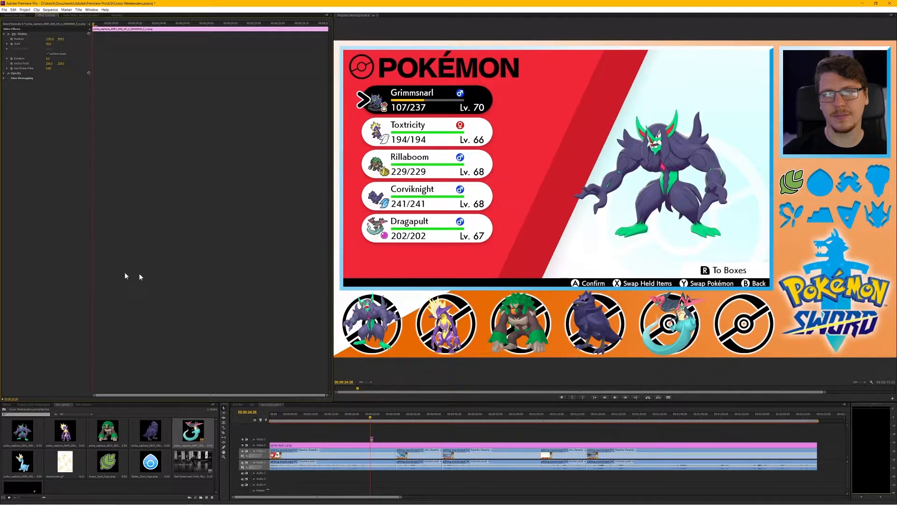
# Place the Water gym logo at the playhead above the Dragapult sprite and show its motion settings.
pyautogui.moveTo(152, 467); pyautogui.dragTo(371, 433)
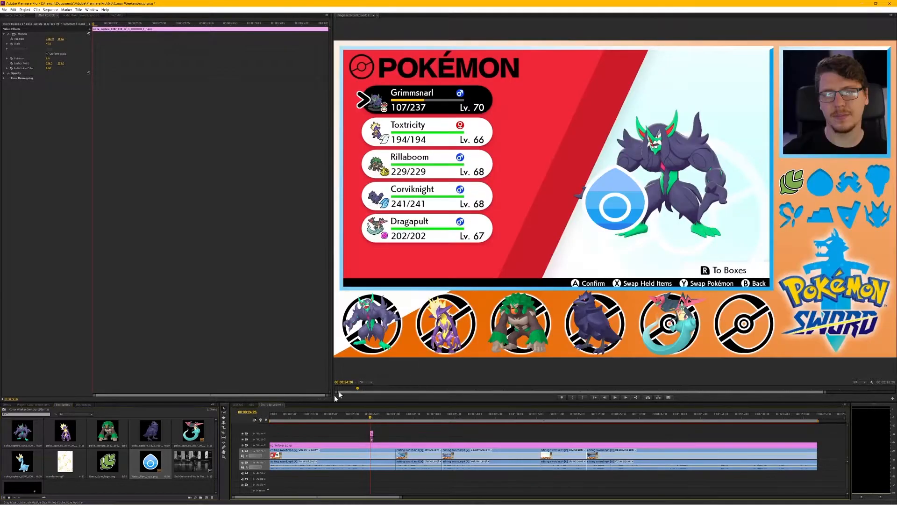
pyautogui.click(372, 437)
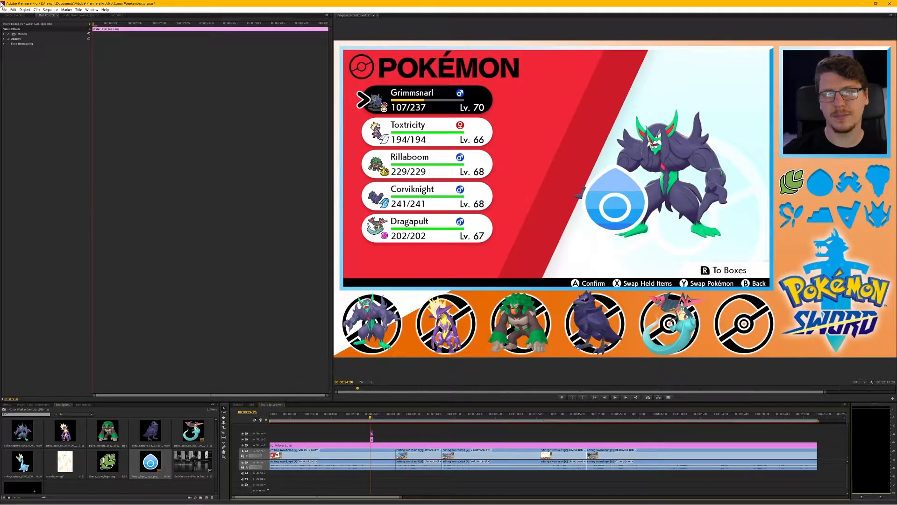
pyautogui.click(5, 34)
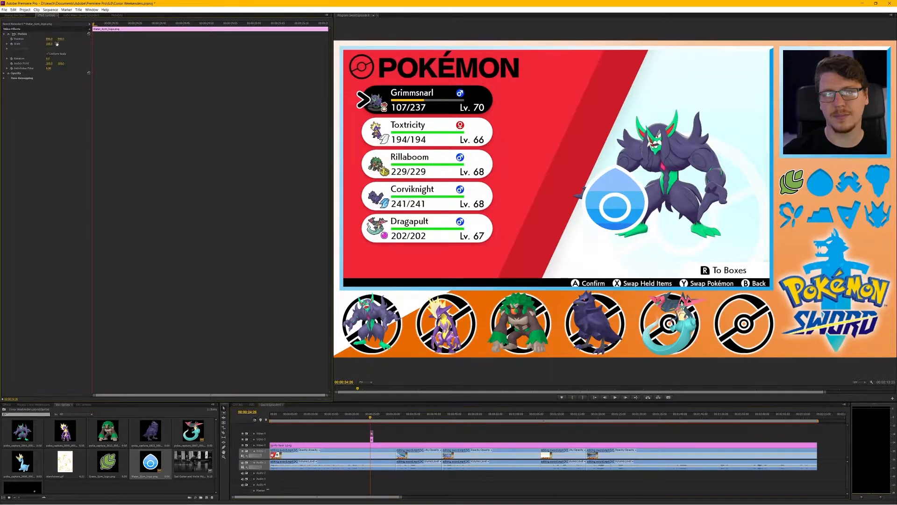
# Position the Water gym logo over the second badge slot at 1659.5, 483.
pyautogui.moveTo(49, 39); pyautogui.dragTo(376, 39)
pyautogui.moveTo(60, 39); pyautogui.dragTo(21, 44)
pyautogui.moveTo(49, 38); pyautogui.dragTo(48, 38)
pyautogui.click(61, 39)
pyautogui.write('480')
pyautogui.press('Return')
pyautogui.click(61, 39)
pyautogui.write('483')
pyautogui.press('Return')
pyautogui.click(50, 38)
pyautogui.write('1659.5')
pyautogui.press('Return')
# Scale the Water gym logo down to 40.5 so it fits the badge slot.
pyautogui.moveTo(49, 44); pyautogui.dragTo(53, 44)
pyautogui.click(52, 44)
pyautogui.write('40.5')
pyautogui.press('Return')
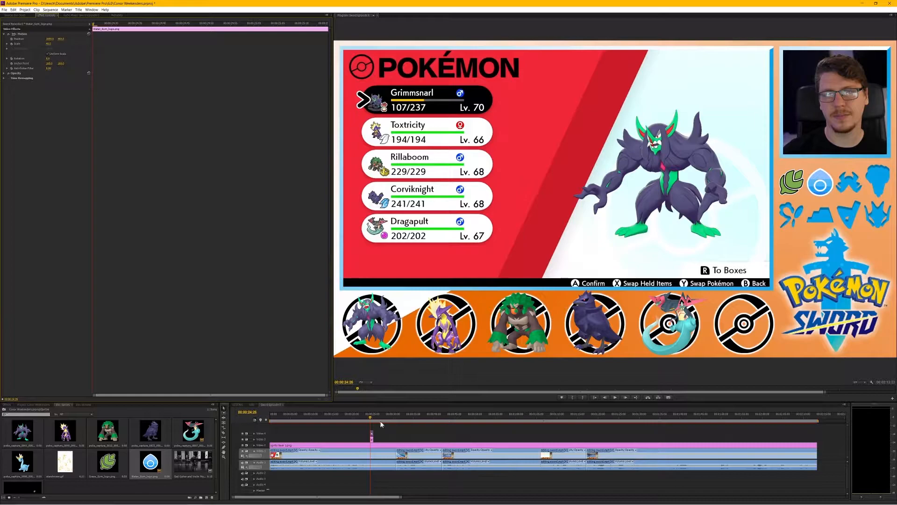
# Move the first gameplay clip away from the playhead to a higher track so only the sprites remain in the frame.
pyautogui.moveTo(402, 497); pyautogui.dragTo(369, 497)
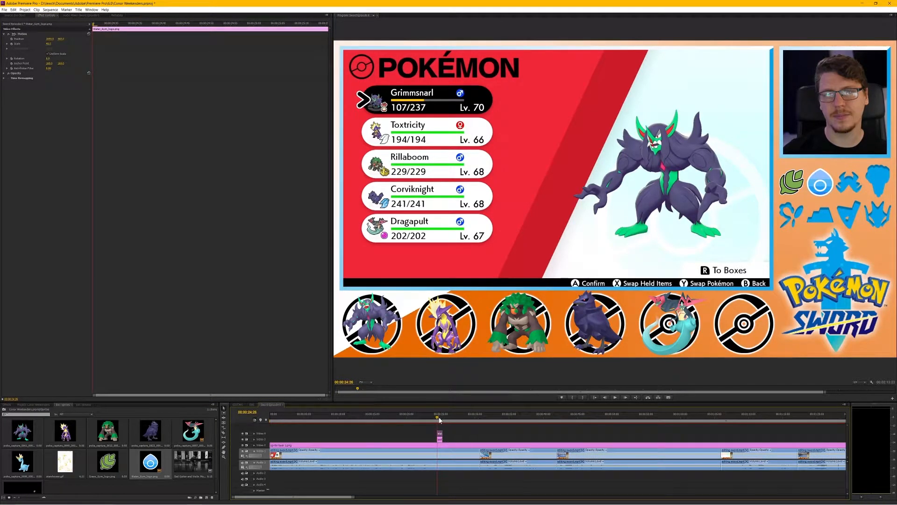
pyautogui.click(438, 416)
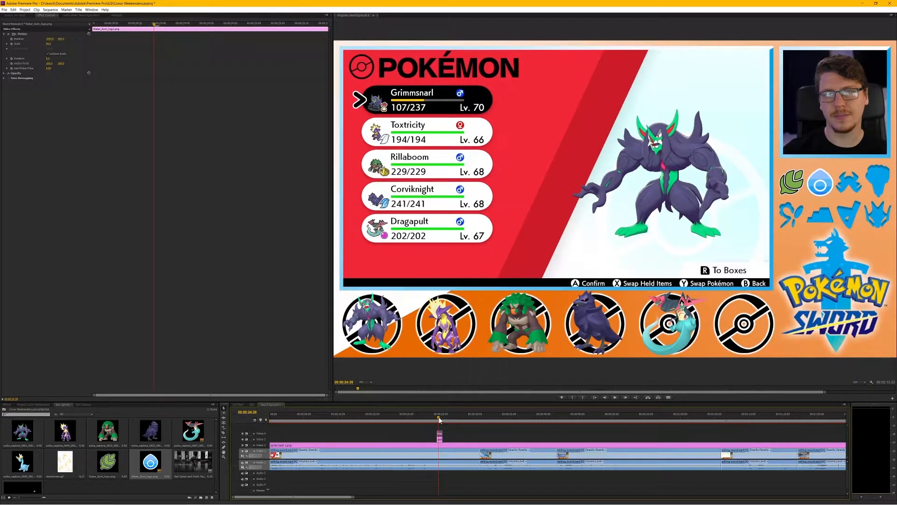
pyautogui.moveTo(450, 462); pyautogui.dragTo(640, 441)
pyautogui.click(451, 453)
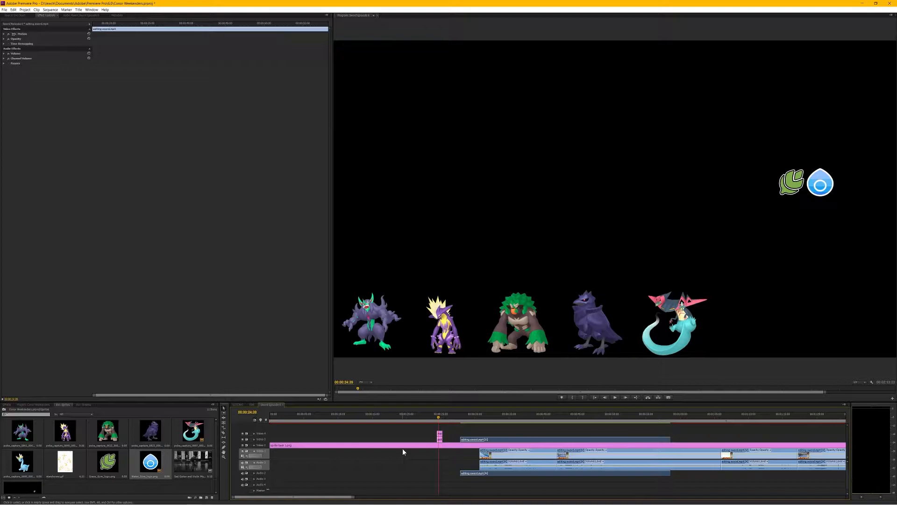
# Export the current frame as a PNG named "sprite layer 2".
pyautogui.click(670, 398)
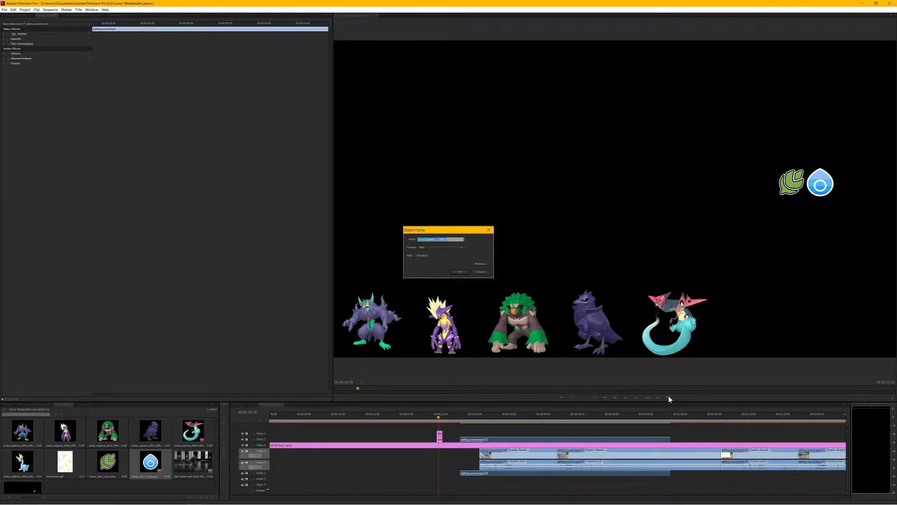
pyautogui.write('sprite layer 2')
pyautogui.click(437, 248)
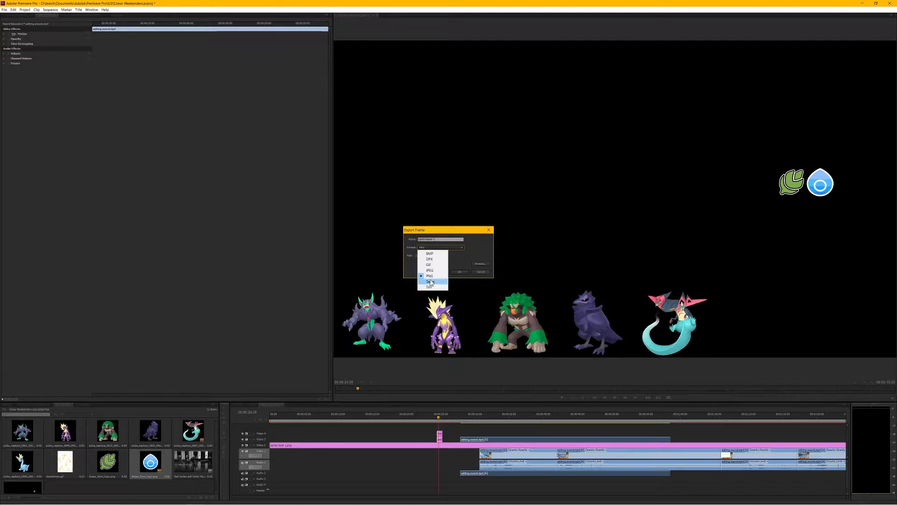
pyautogui.click(472, 256)
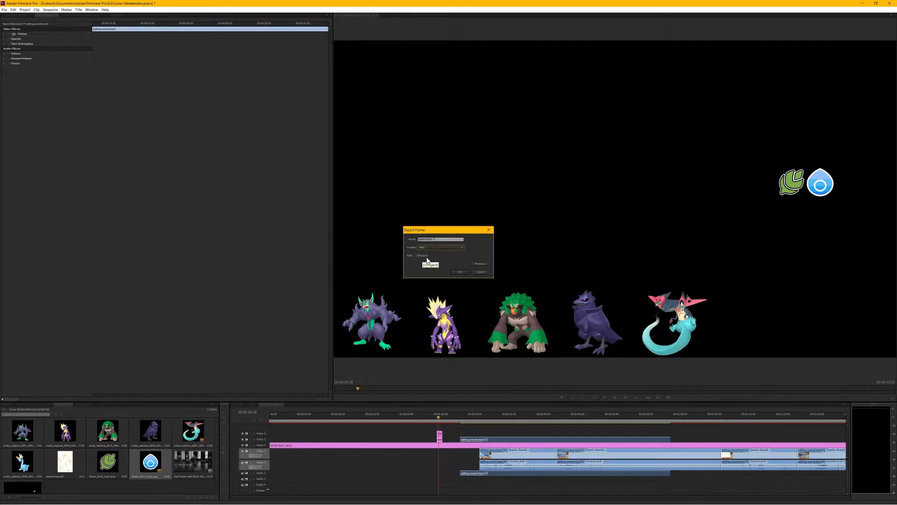
pyautogui.click(460, 272)
# Switch to File Explorer and import sprite layer 2.png from the Projects folder into the sprites bin.
pyautogui.moveTo(189, 500)
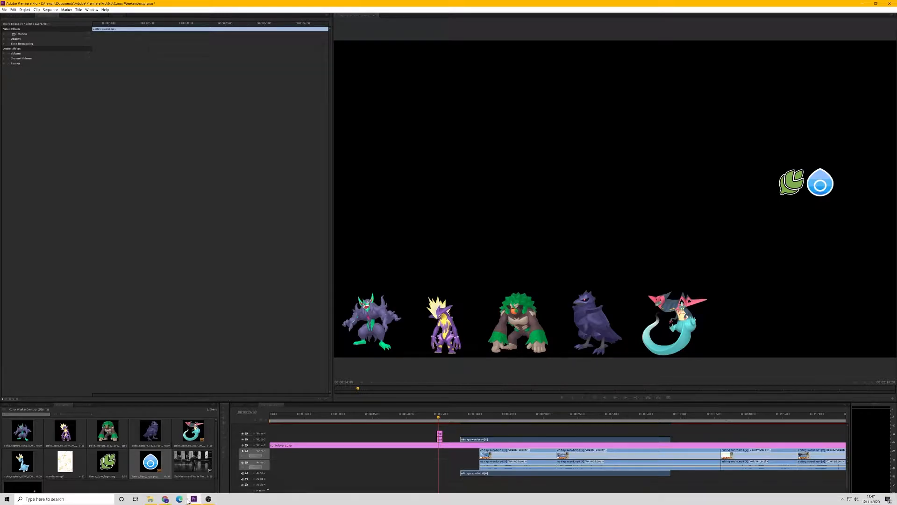
pyautogui.click(151, 499)
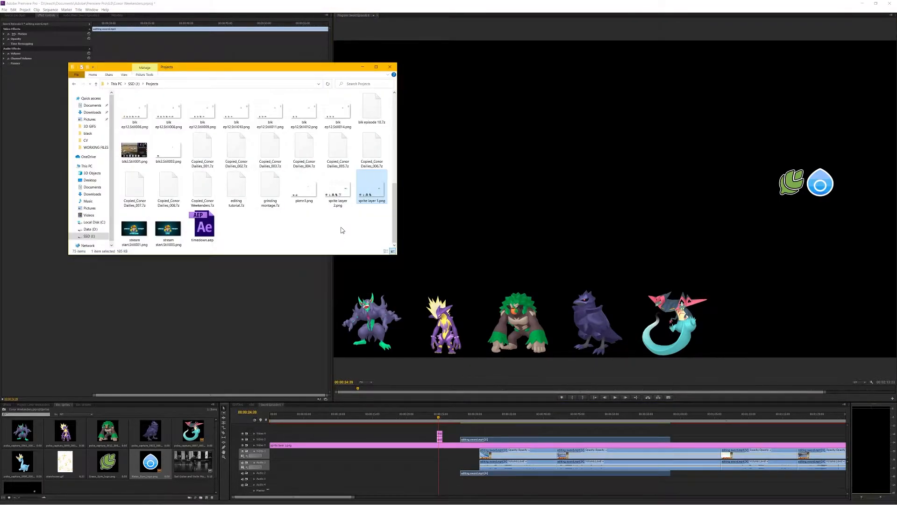
pyautogui.click(342, 189)
pyautogui.moveTo(342, 190); pyautogui.dragTo(134, 485)
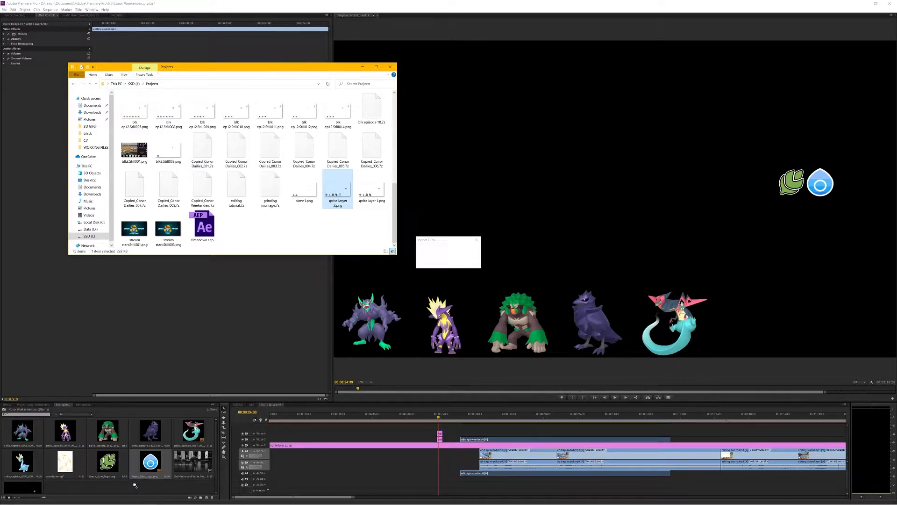
pyautogui.click(134, 484)
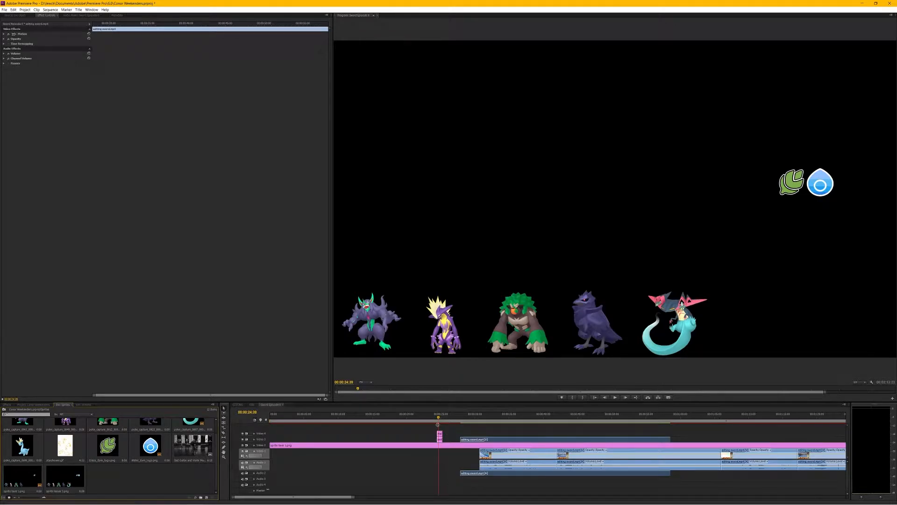
# Replace the existing sprite clips with sprite layer 2.png and return the gameplay clip to the start of its original track.
pyautogui.moveTo(453, 425); pyautogui.dragTo(435, 451)
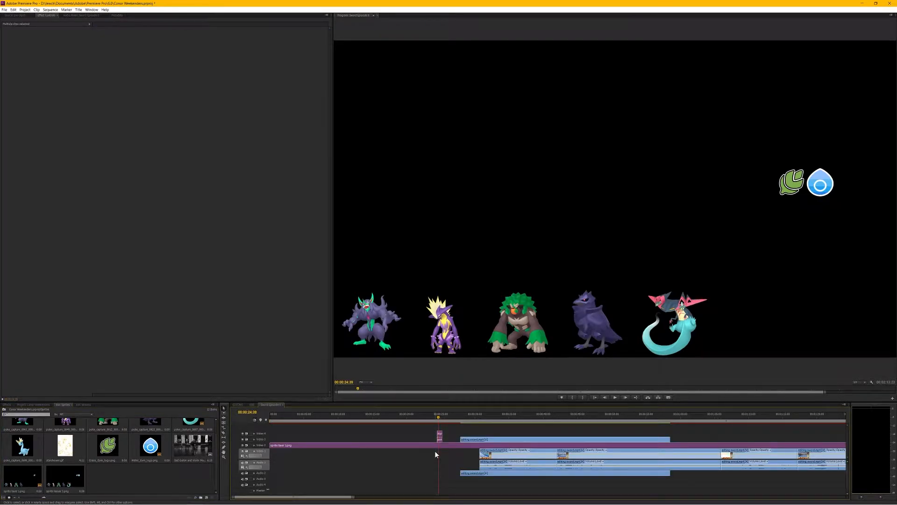
pyautogui.press('Delete')
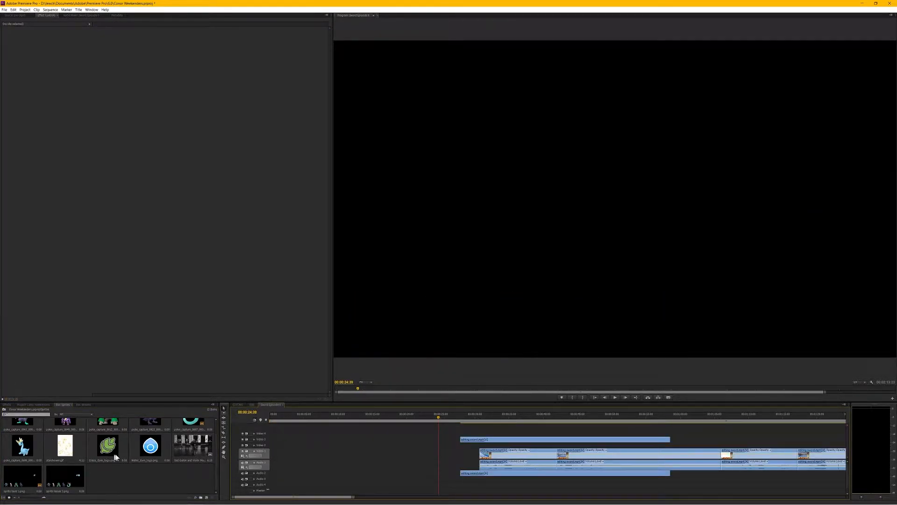
pyautogui.moveTo(60, 491); pyautogui.dragTo(647, 435)
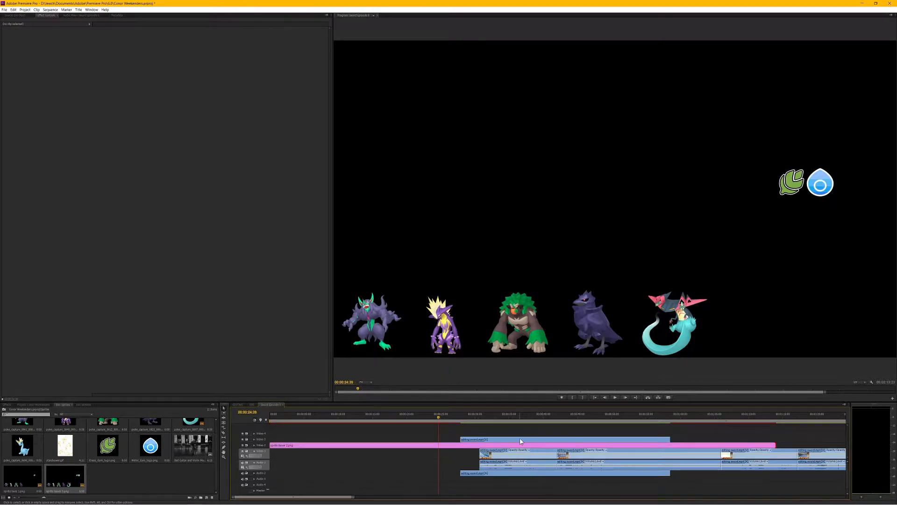
pyautogui.moveTo(520, 439); pyautogui.dragTo(316, 461)
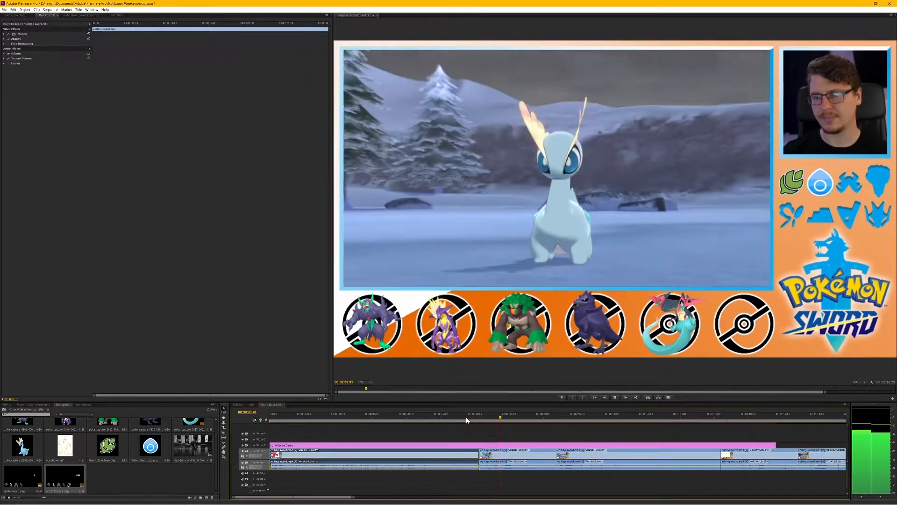
# Place the Amaura sprite above sprite layer 2, starting where the "Amaura was caught!" message is on screen.
pyautogui.press('space')
pyautogui.press('space')
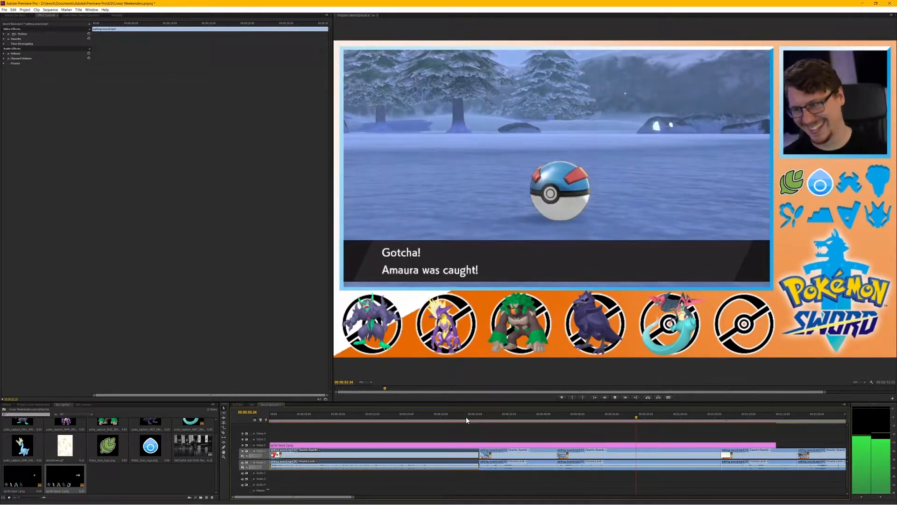
pyautogui.press('space')
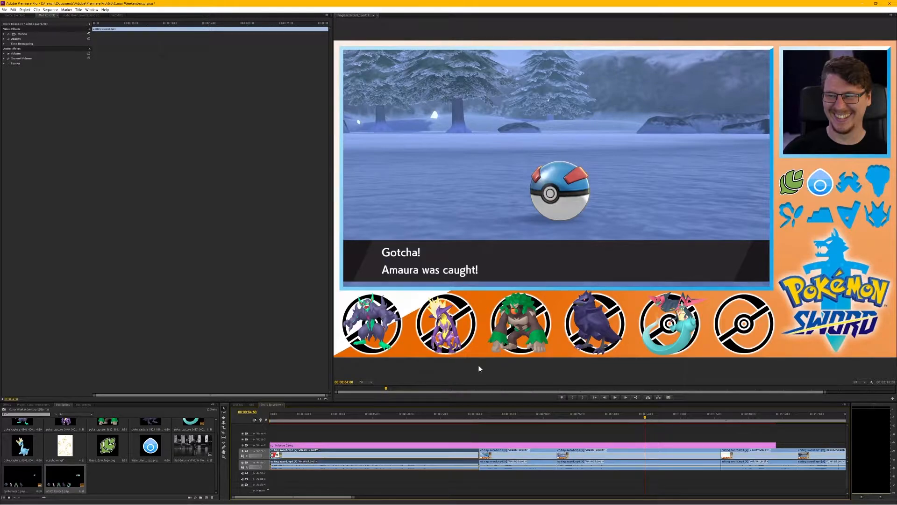
pyautogui.click(610, 418)
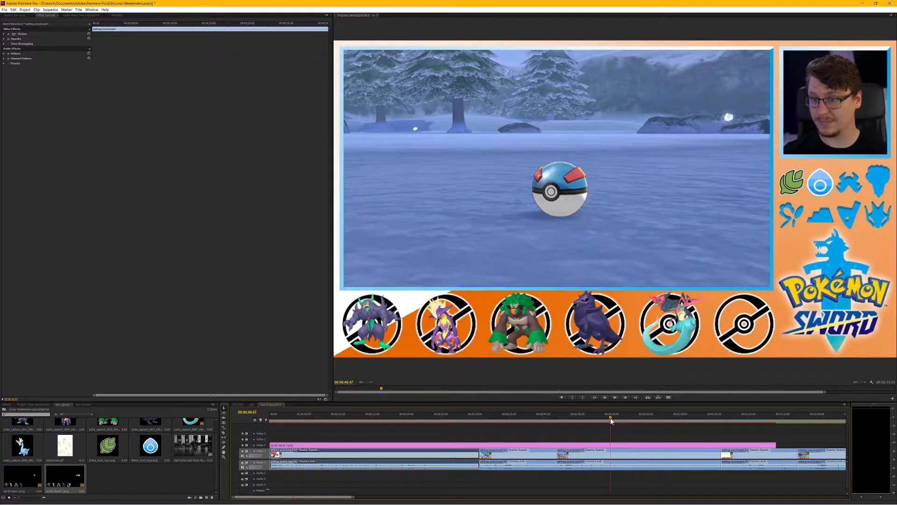
pyautogui.moveTo(610, 418); pyautogui.dragTo(622, 418)
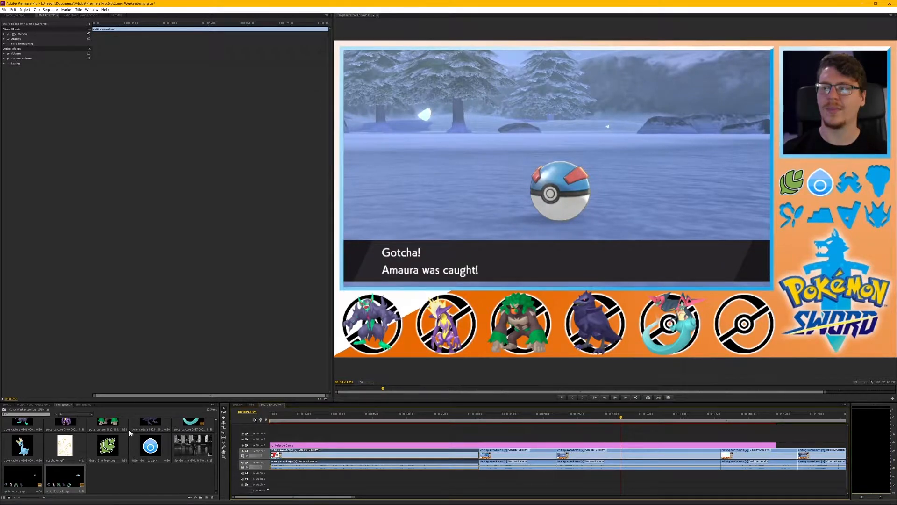
pyautogui.click(26, 450)
pyautogui.moveTo(27, 450); pyautogui.dragTo(662, 440)
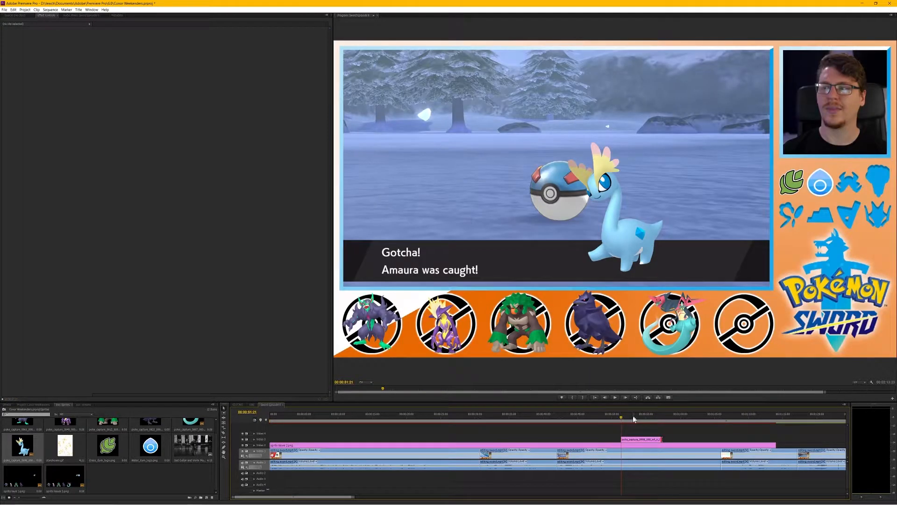
# Move the Amaura sprite onto the empty sixth Poké Ball slot, scale it down to fit, and play the result.
pyautogui.click(627, 416)
pyautogui.click(635, 440)
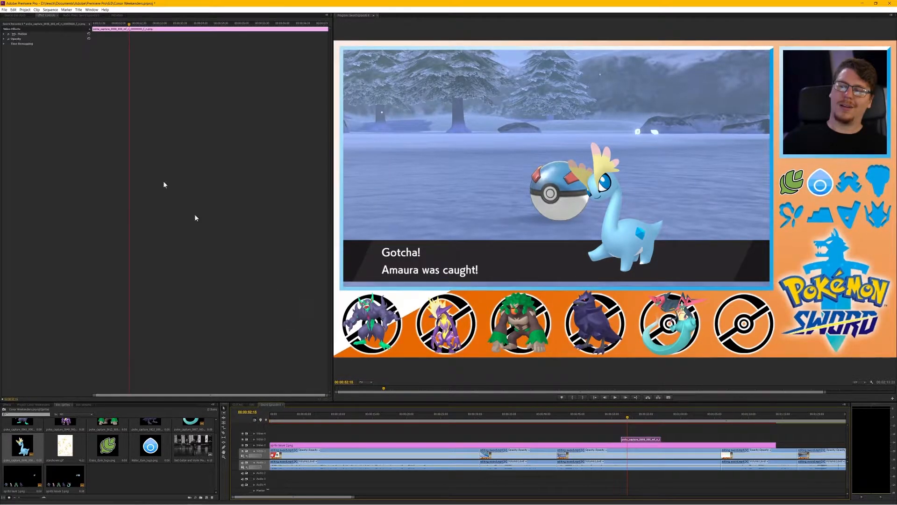
pyautogui.click(4, 34)
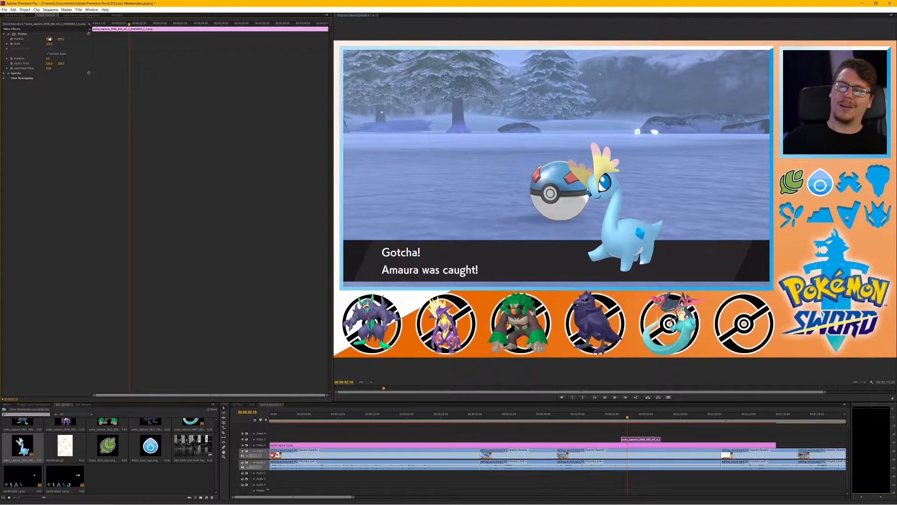
pyautogui.moveTo(49, 39); pyautogui.dragTo(247, 39)
pyautogui.moveTo(61, 40); pyautogui.dragTo(208, 40)
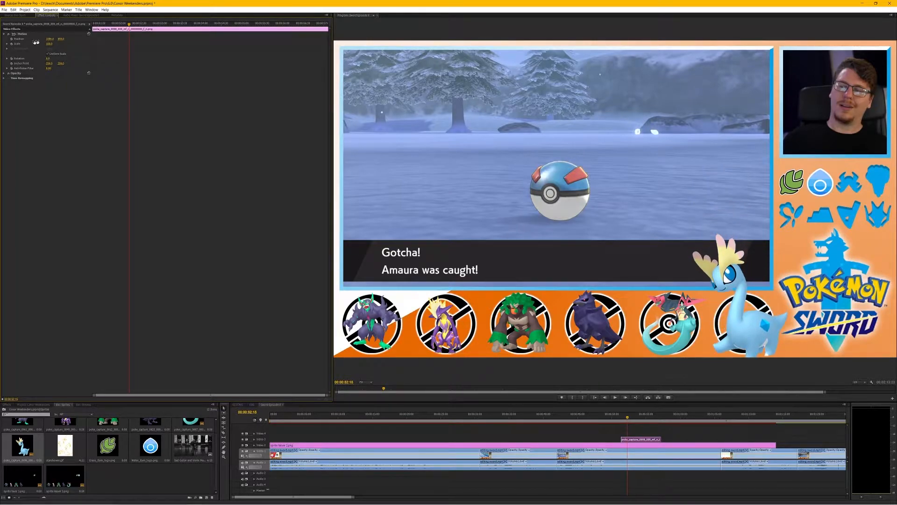
pyautogui.moveTo(48, 44); pyautogui.dragTo(108, 39)
pyautogui.moveTo(48, 44); pyautogui.dragTo(44, 44)
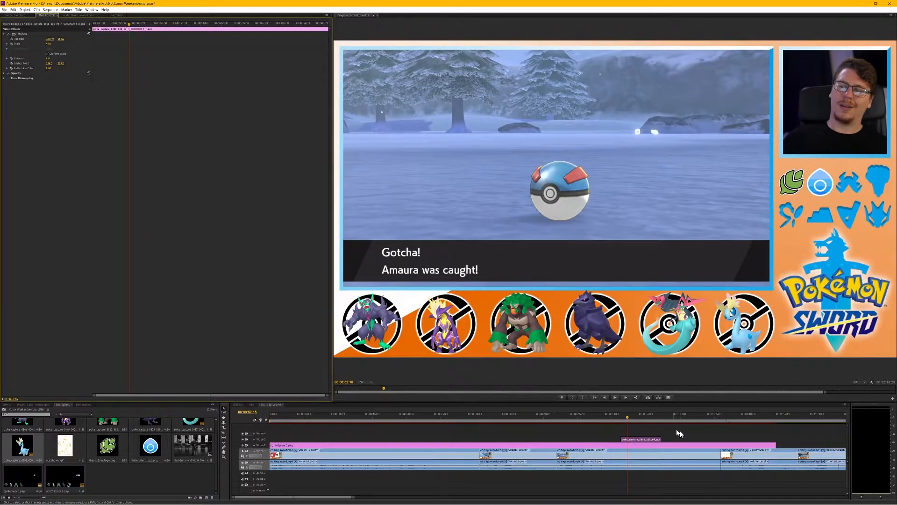
pyautogui.press('space')
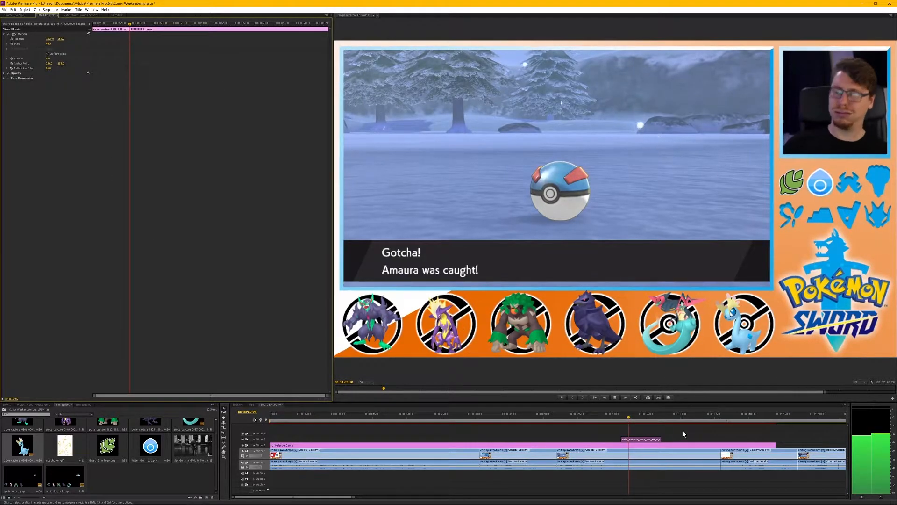
# Place the star animation GIF above the Amaura sprite from that clip's start, and position it over the sixth Poké Ball slot.
pyautogui.click(621, 419)
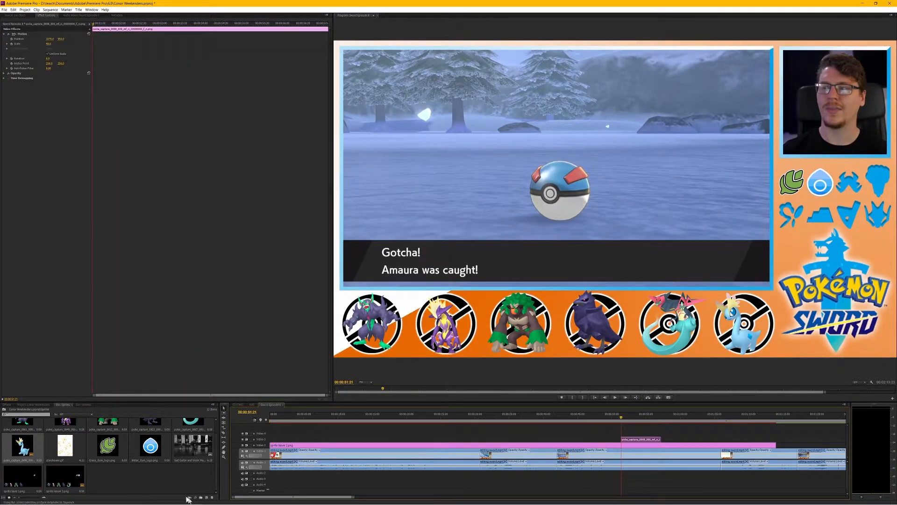
pyautogui.click(185, 479)
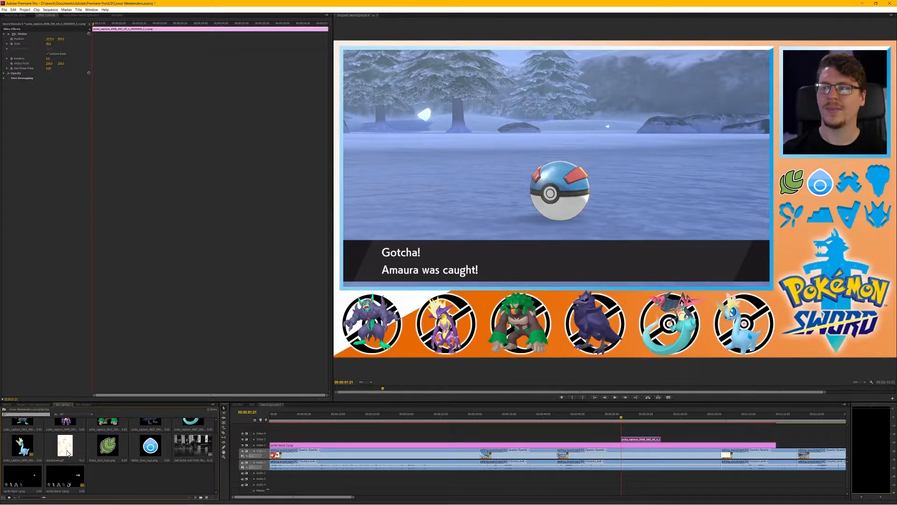
pyautogui.moveTo(65, 452); pyautogui.dragTo(626, 435)
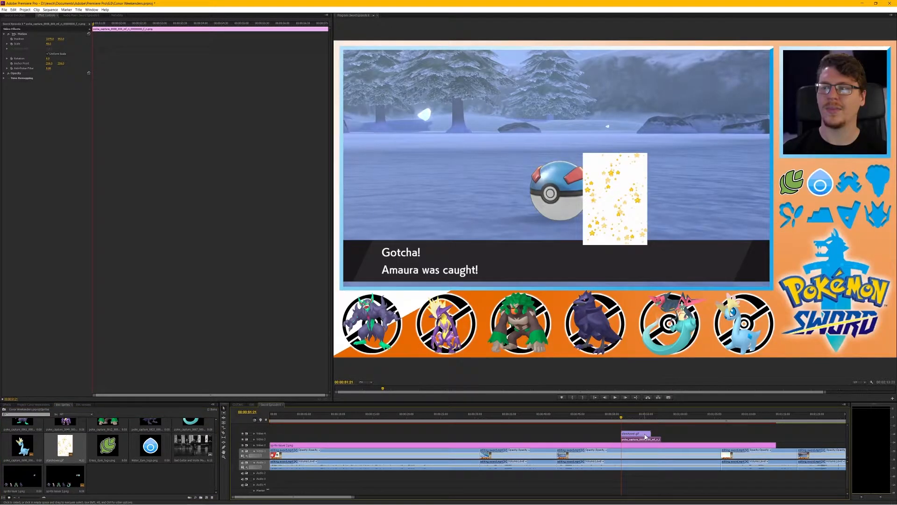
pyautogui.click(636, 433)
pyautogui.click(6, 35)
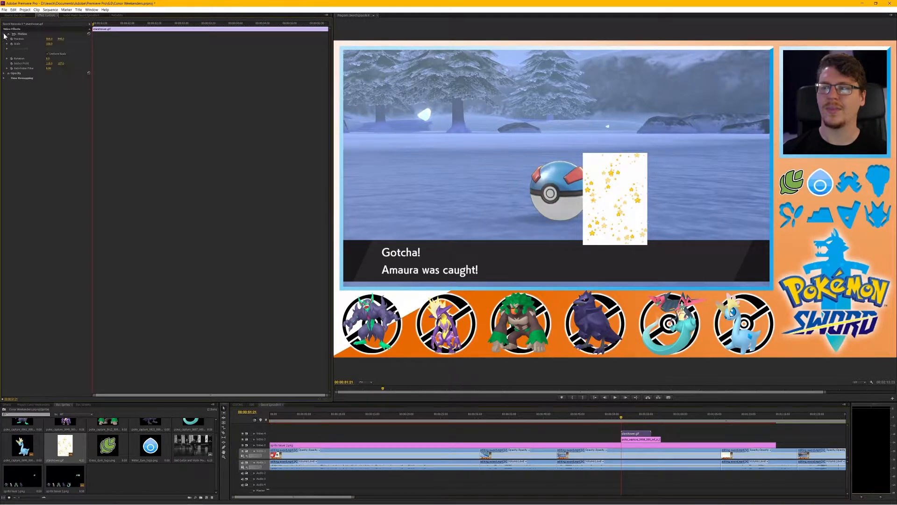
pyautogui.moveTo(48, 40); pyautogui.dragTo(256, 40)
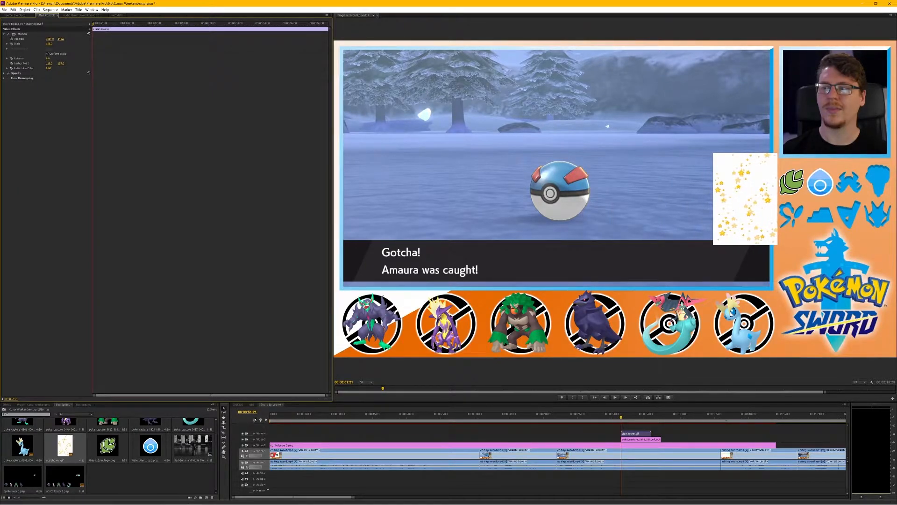
pyautogui.moveTo(60, 41); pyautogui.dragTo(279, 40)
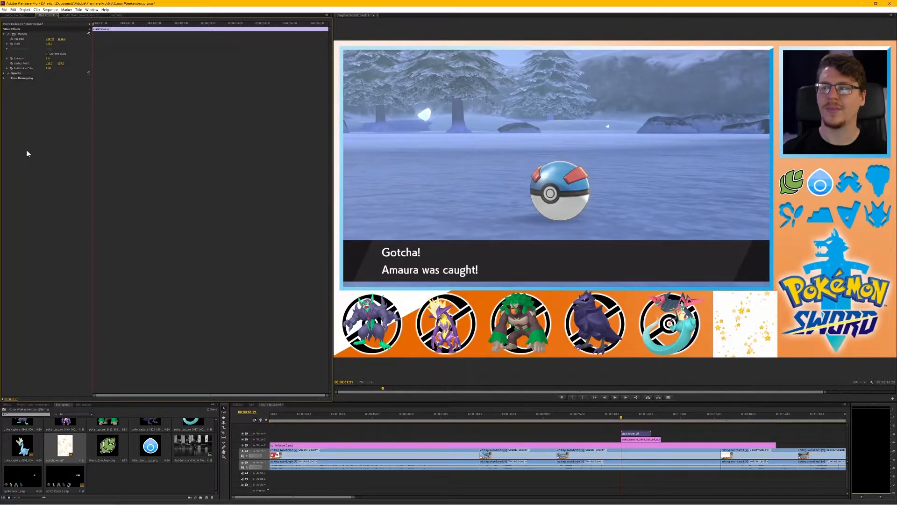
# Apply the Color Key effect to the star GIF and sample its white background as the key color.
pyautogui.click(7, 406)
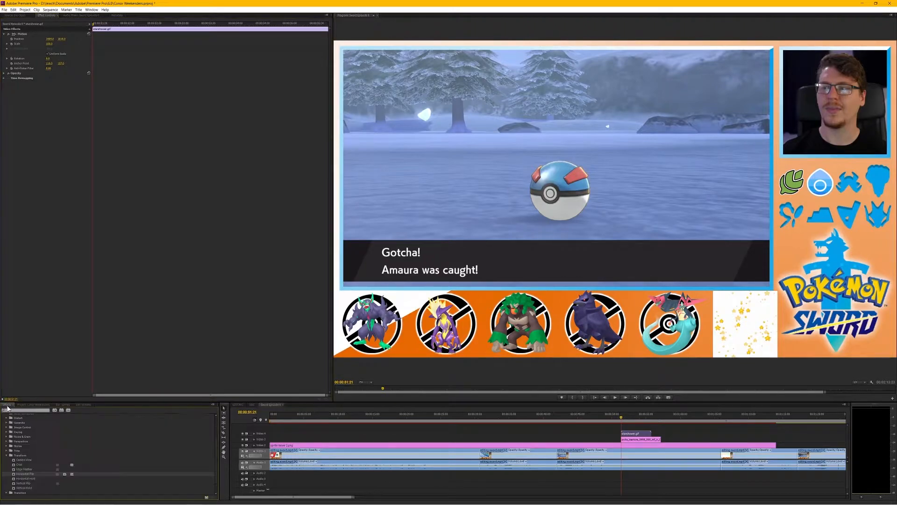
pyautogui.click(6, 455)
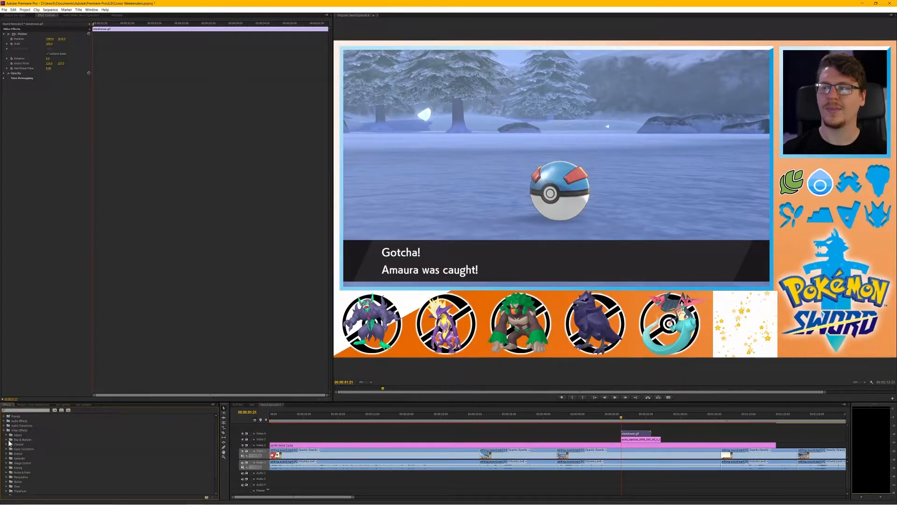
pyautogui.click(6, 468)
pyautogui.scroll(-1, 20, 472)
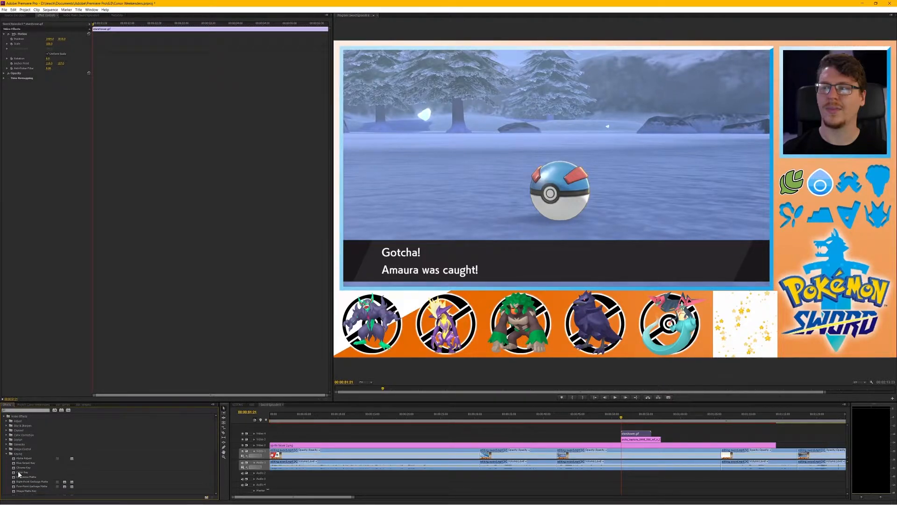
pyautogui.moveTo(20, 473); pyautogui.dragTo(26, 267)
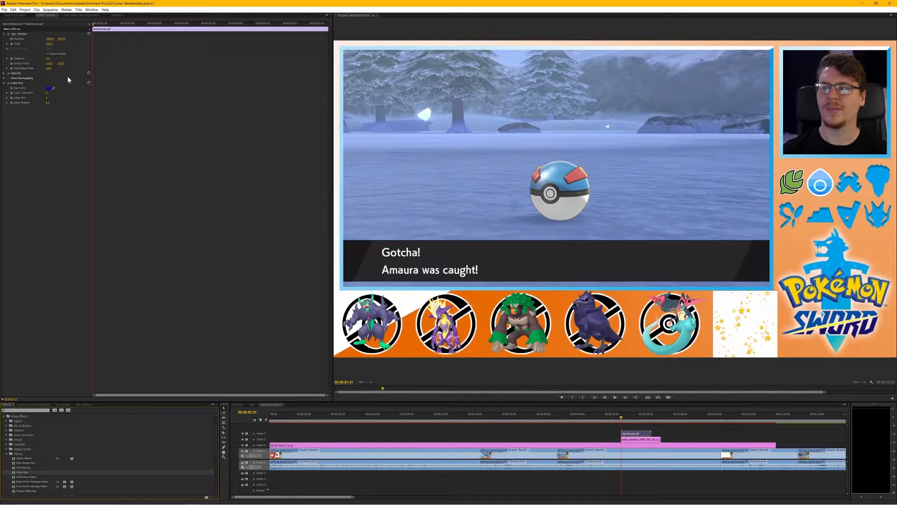
pyautogui.click(53, 88)
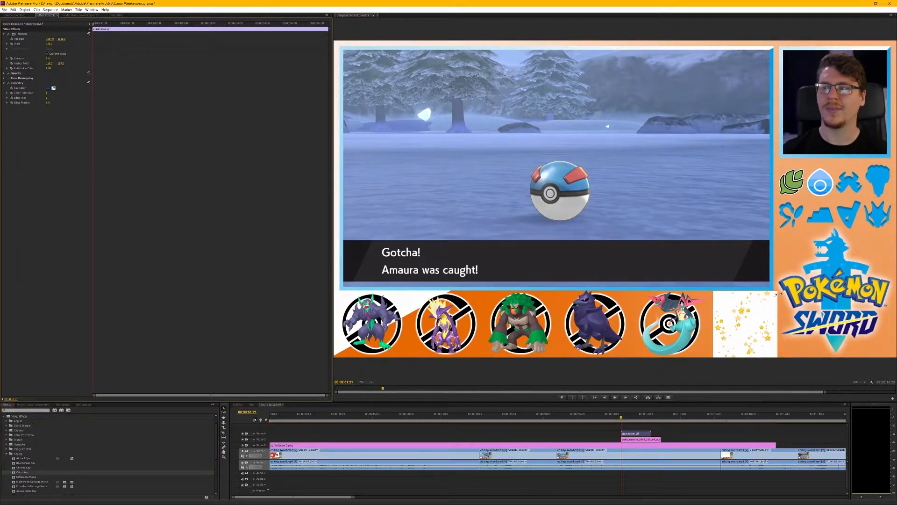
pyautogui.click(729, 301)
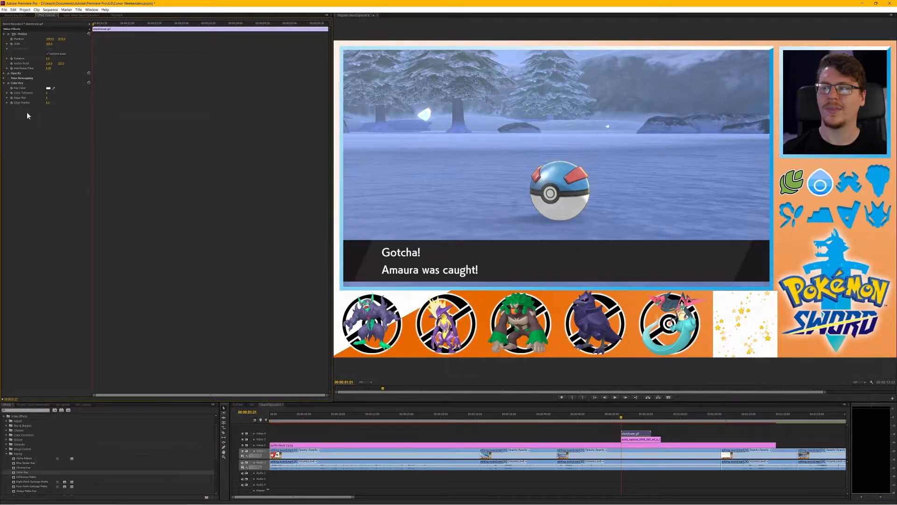
# Set the Color Key's Color Tolerance to 2 and Edge Thin to 1, and preview the stars over Amaura.
pyautogui.click(47, 93)
pyautogui.write('2')
pyautogui.press('Return')
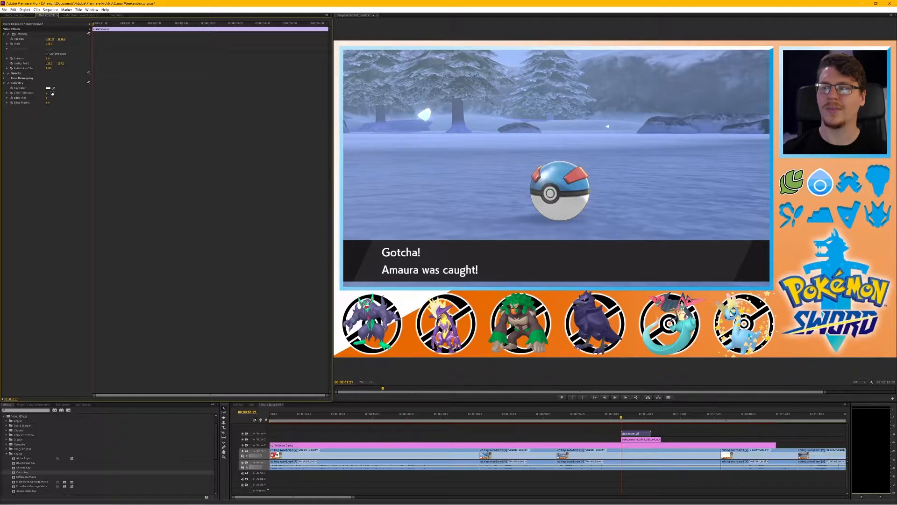
pyautogui.click(47, 99)
pyautogui.write('1')
pyautogui.press('Return')
pyautogui.click(622, 417)
pyautogui.press('space')
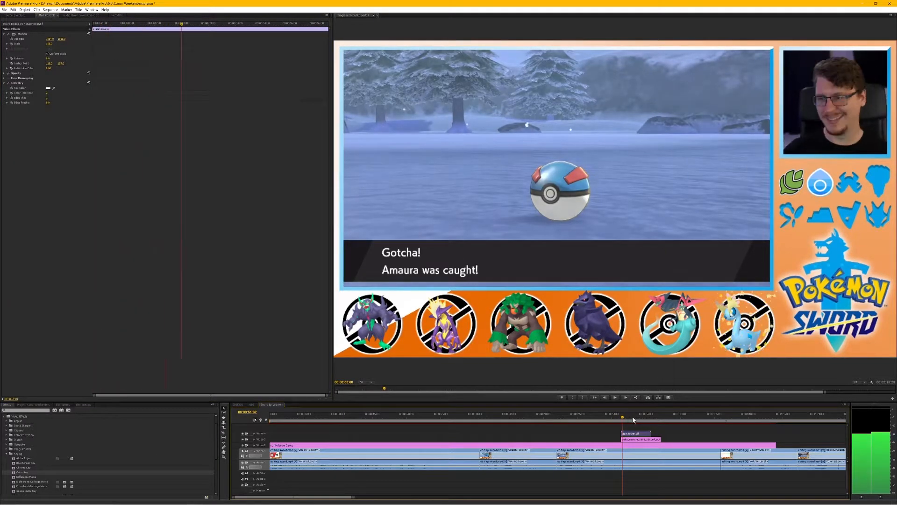
pyautogui.click(648, 419)
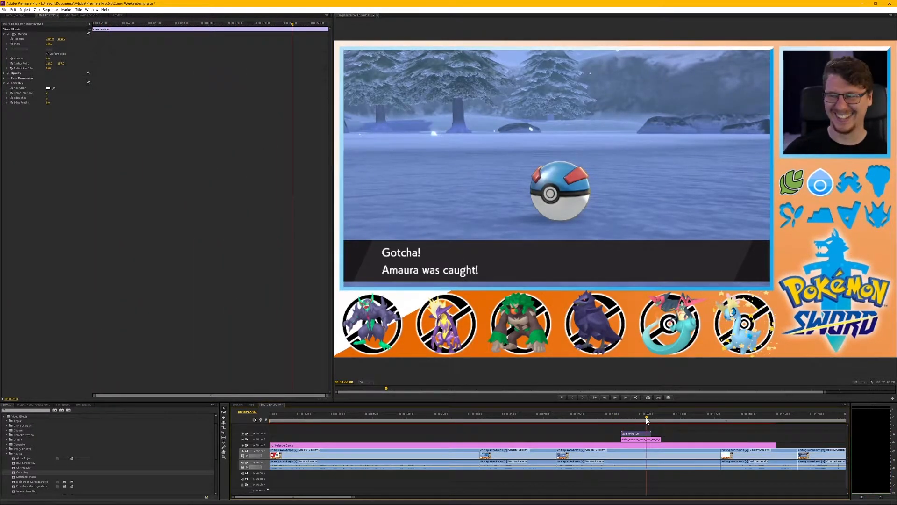
# Apply the Crop effect to the star GIF and start keyframing its Top and Bottom values partway through the clip.
pyautogui.moveTo(649, 417); pyautogui.dragTo(632, 421)
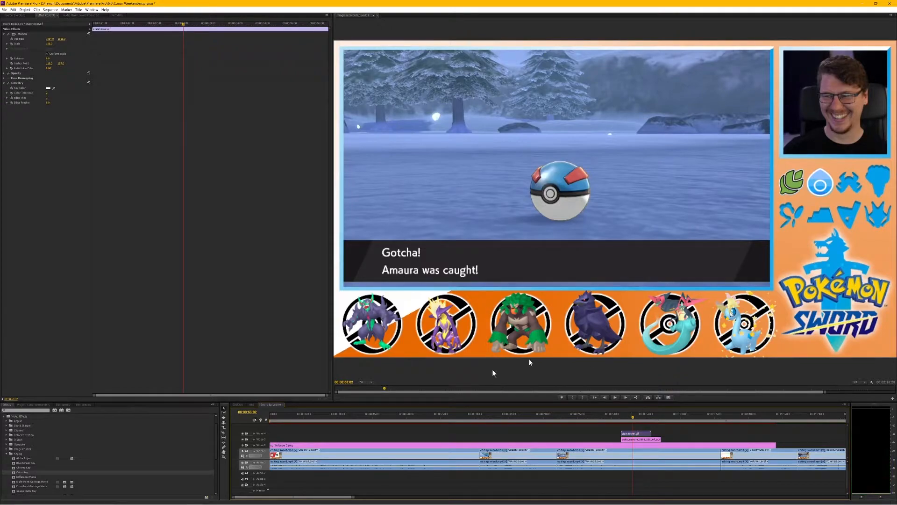
pyautogui.click(6, 453)
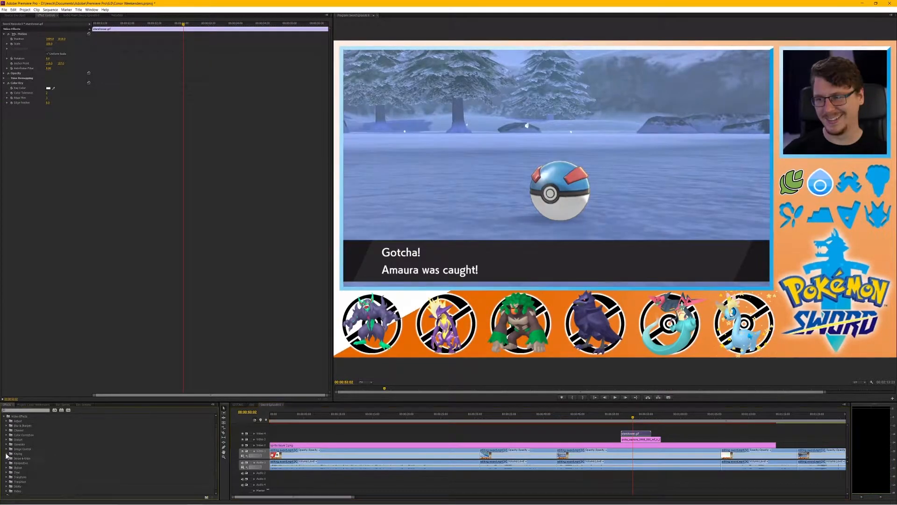
pyautogui.scroll(-1, 6, 453)
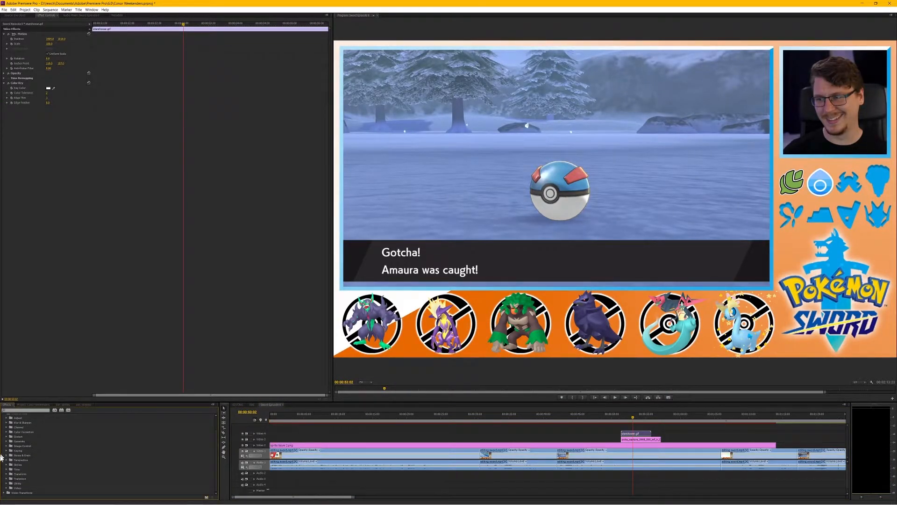
pyautogui.click(6, 474)
pyautogui.moveTo(16, 449); pyautogui.dragTo(63, 258)
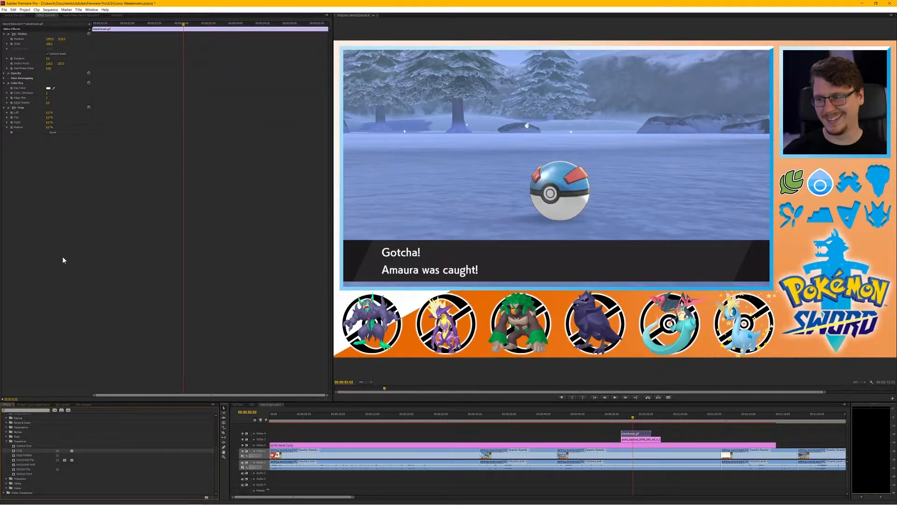
pyautogui.click(12, 118)
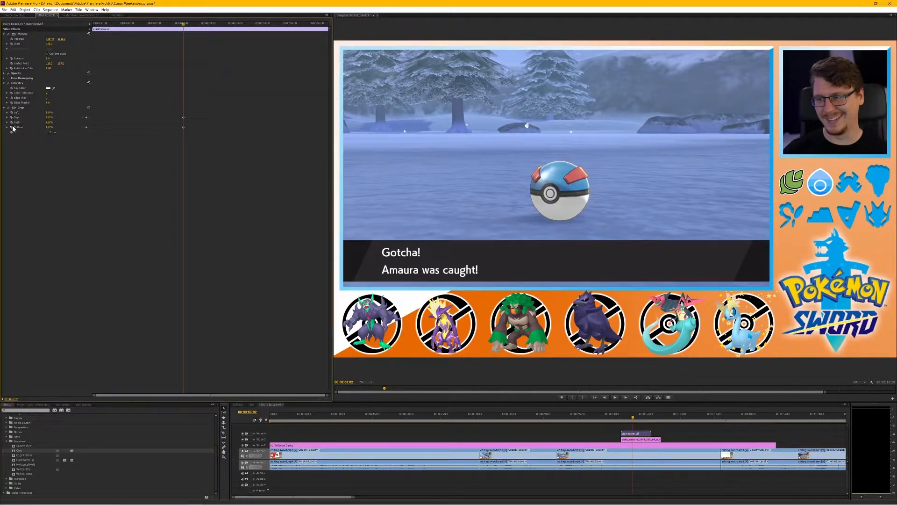
# Animate the Crop's Bottom value from the clip's start so the stars are revealed downward until the existing mid-clip keyframe.
pyautogui.moveTo(146, 23); pyautogui.dragTo(90, 35)
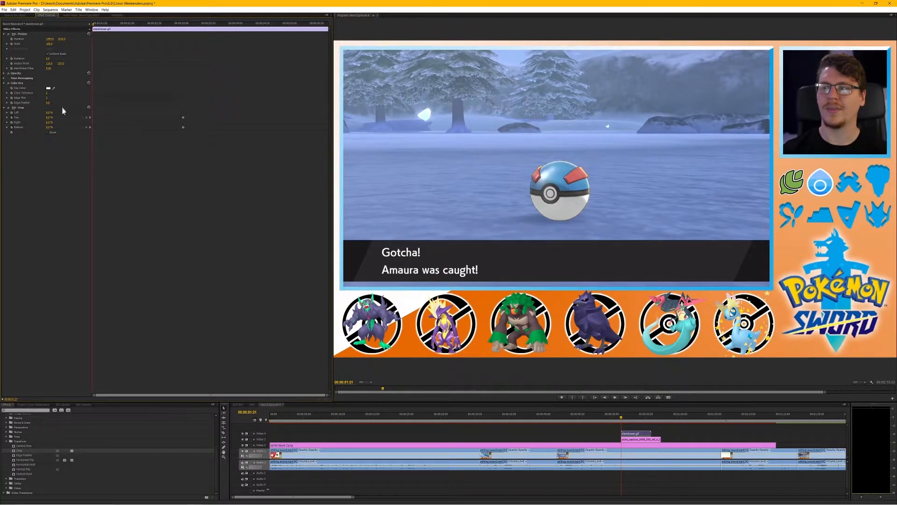
pyautogui.moveTo(48, 126); pyautogui.dragTo(75, 127)
pyautogui.moveTo(94, 25); pyautogui.dragTo(176, 32)
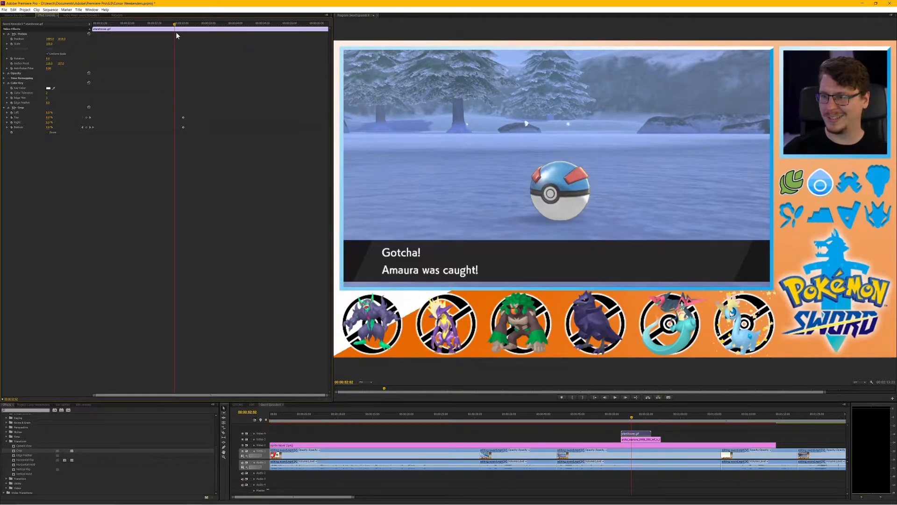
pyautogui.moveTo(175, 32); pyautogui.dragTo(159, 28)
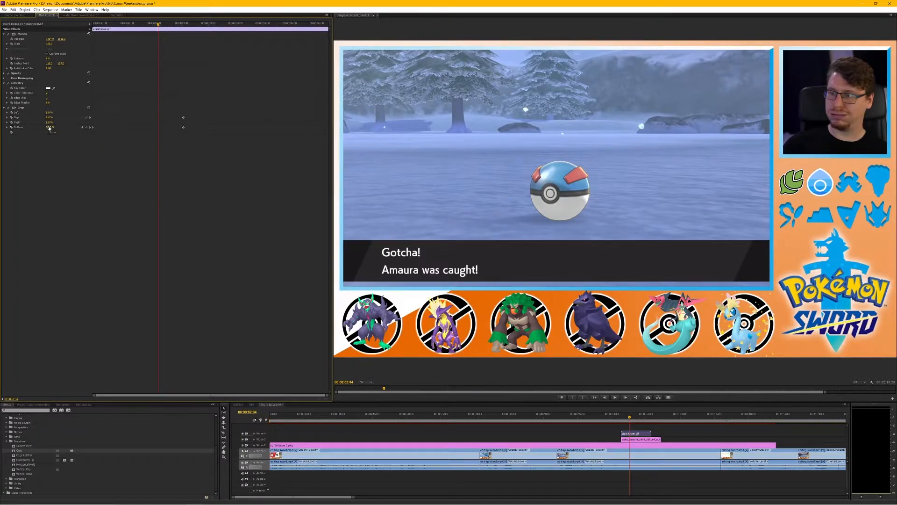
pyautogui.click(87, 127)
pyautogui.moveTo(158, 128); pyautogui.dragTo(170, 126)
pyautogui.moveTo(158, 25); pyautogui.dragTo(137, 32)
pyautogui.moveTo(170, 128); pyautogui.dragTo(183, 127)
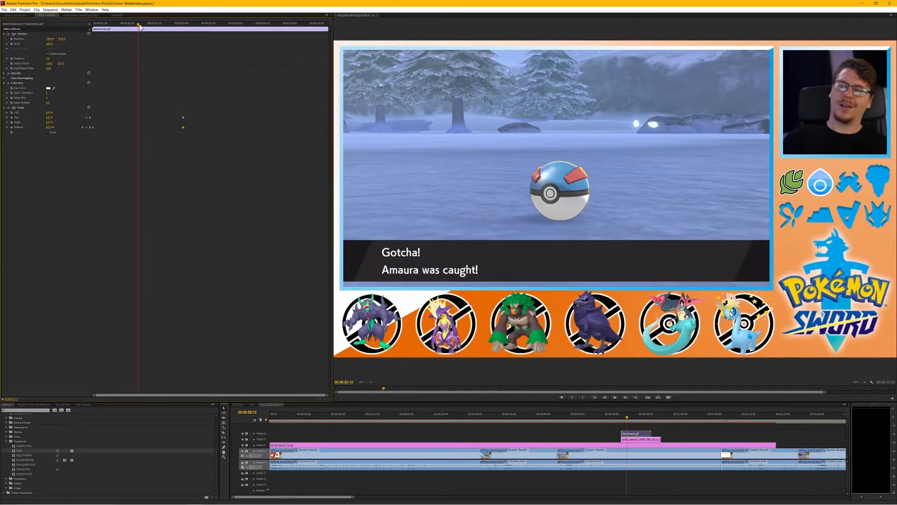
# Shift the first Top crop keyframe later and raise the Top value at the clip's end so the stars wipe away downward.
pyautogui.moveTo(140, 27); pyautogui.dragTo(198, 31)
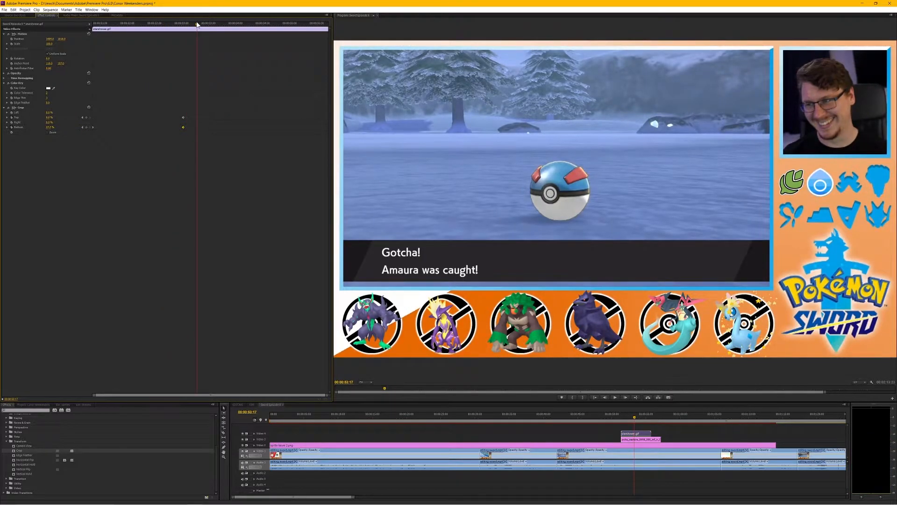
pyautogui.press('space')
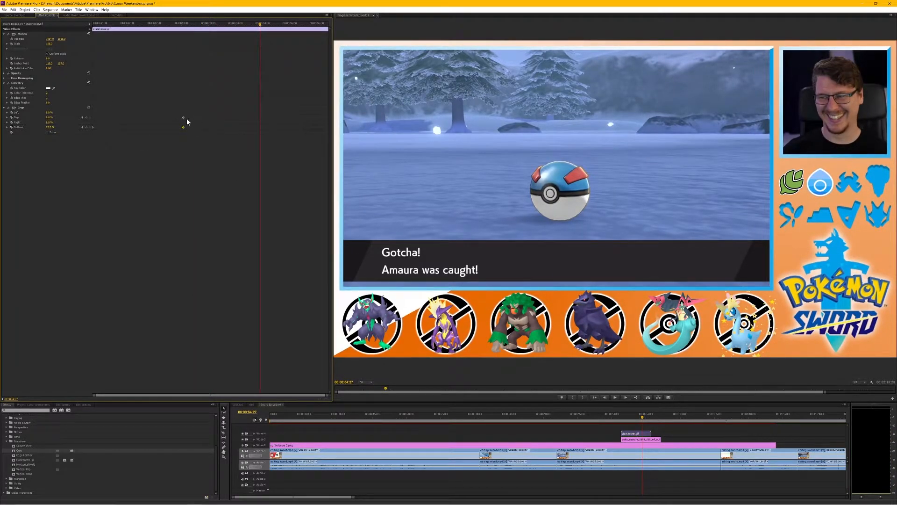
pyautogui.moveTo(184, 117); pyautogui.dragTo(236, 117)
pyautogui.moveTo(275, 24); pyautogui.dragTo(326, 24)
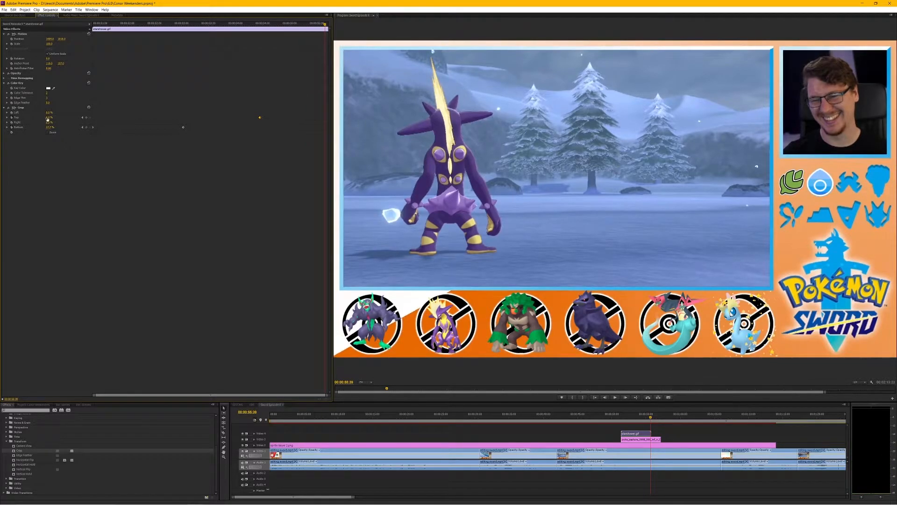
pyautogui.moveTo(49, 117); pyautogui.dragTo(71, 117)
pyautogui.moveTo(324, 26); pyautogui.dragTo(261, 43)
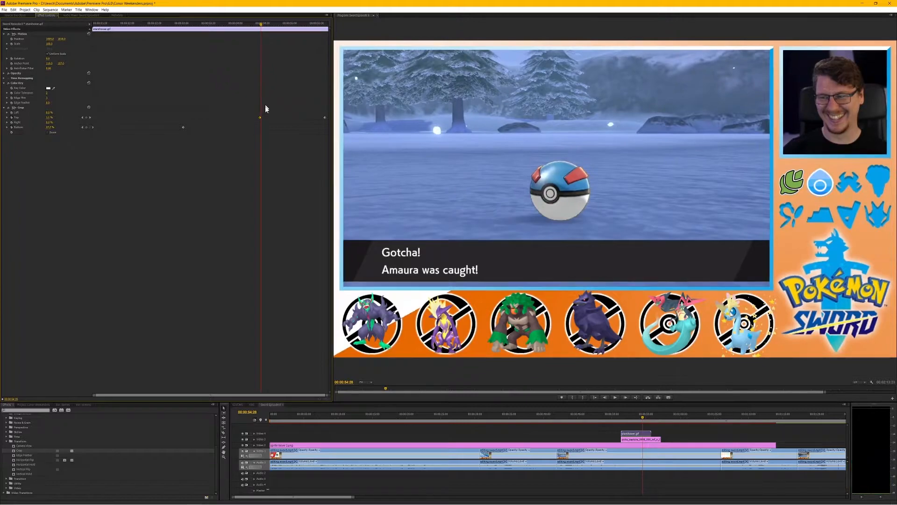
pyautogui.moveTo(259, 117); pyautogui.dragTo(243, 119)
pyautogui.moveTo(262, 26); pyautogui.dragTo(332, 34)
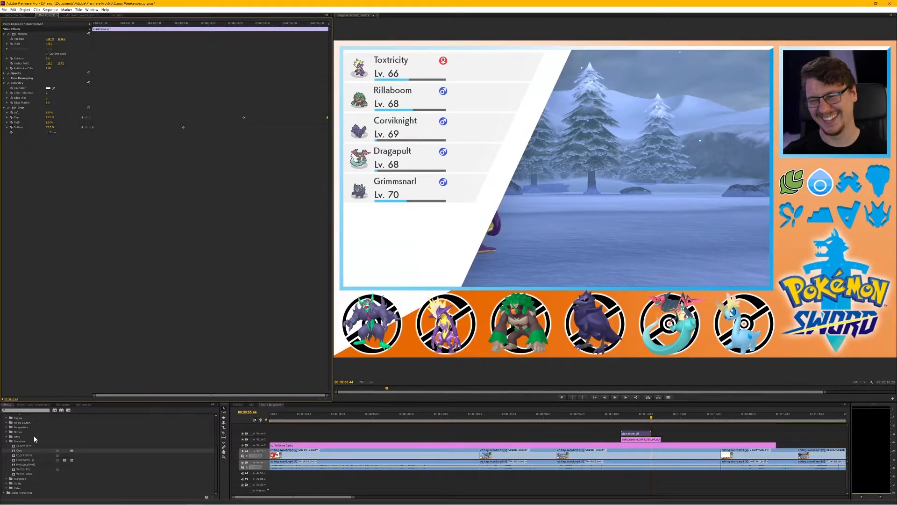
pyautogui.click(4, 430)
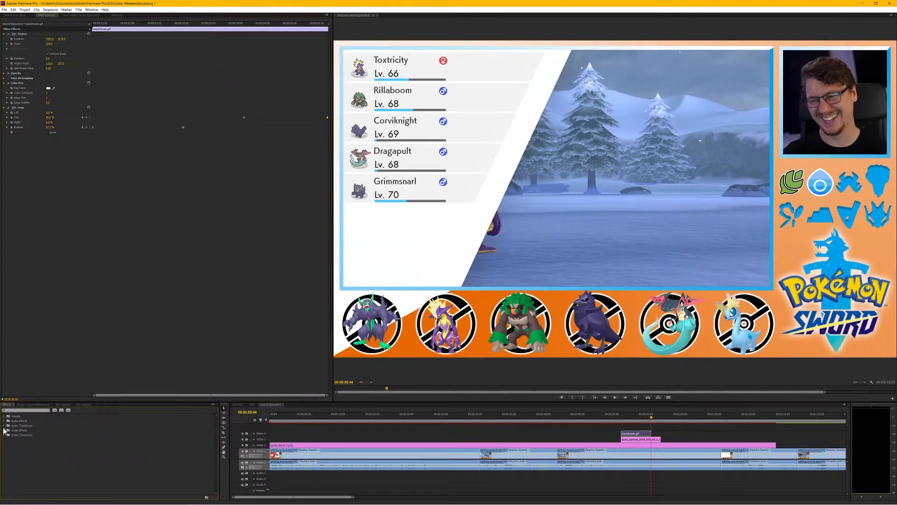
# Apply a Cross Dissolve to the start of the Amaura sprite clip and lengthen it over roughly the clip's first third.
pyautogui.click(5, 435)
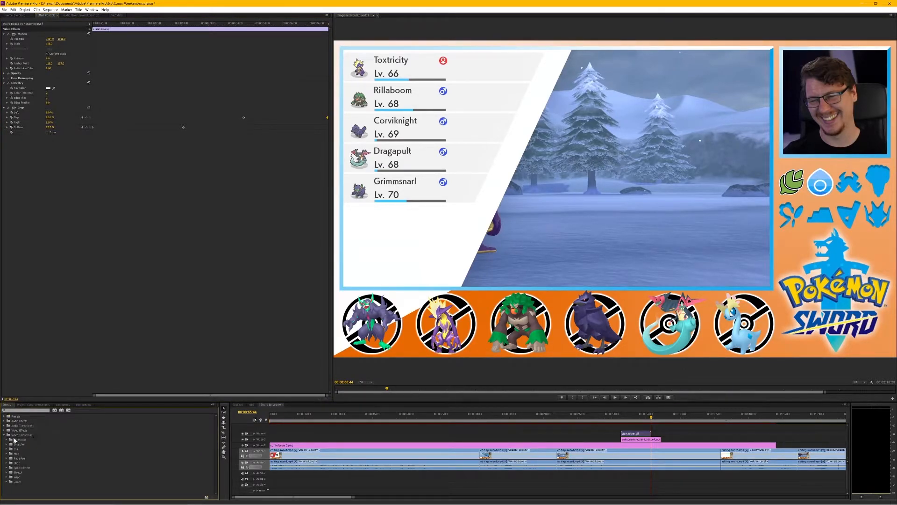
pyautogui.click(6, 444)
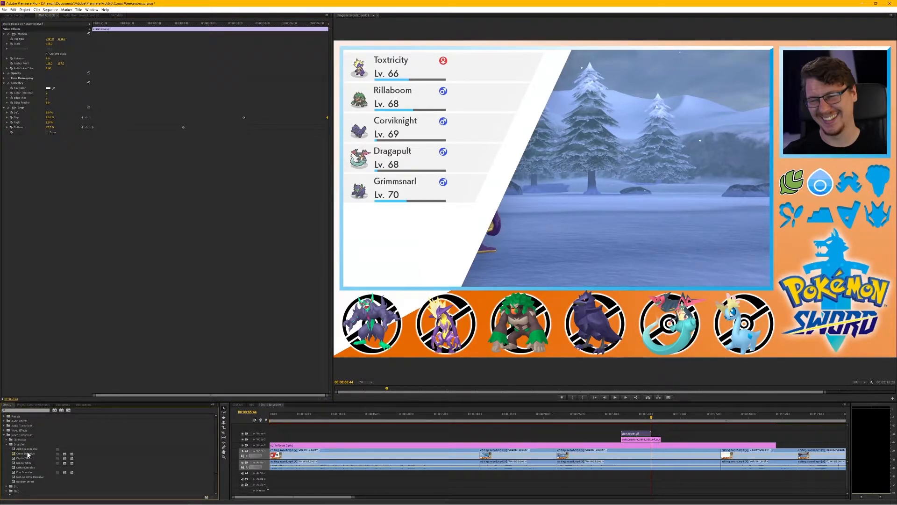
pyautogui.moveTo(29, 454); pyautogui.dragTo(625, 439)
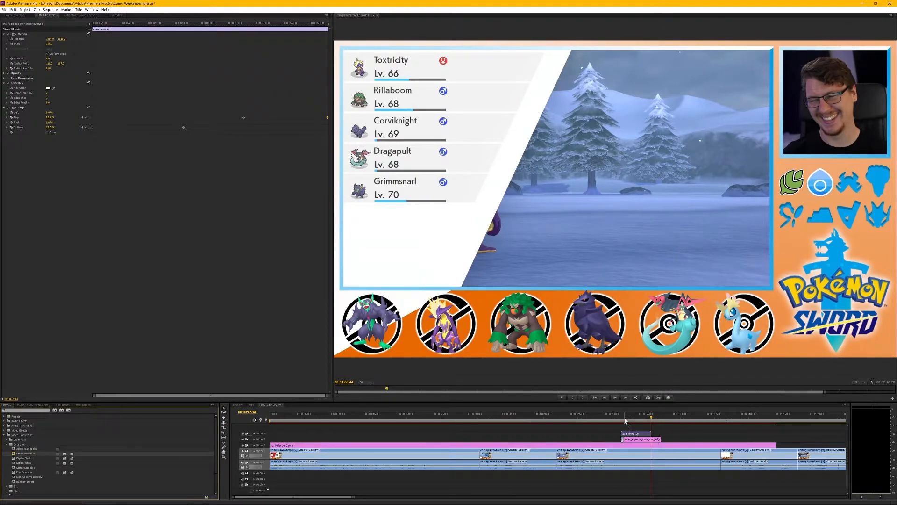
pyautogui.click(623, 417)
pyautogui.moveTo(354, 497); pyautogui.dragTo(298, 497)
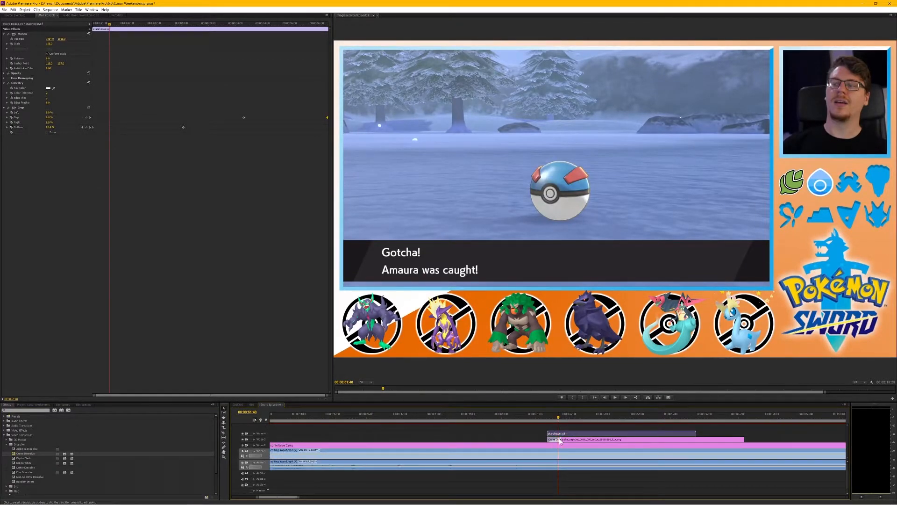
pyautogui.moveTo(561, 440); pyautogui.dragTo(622, 438)
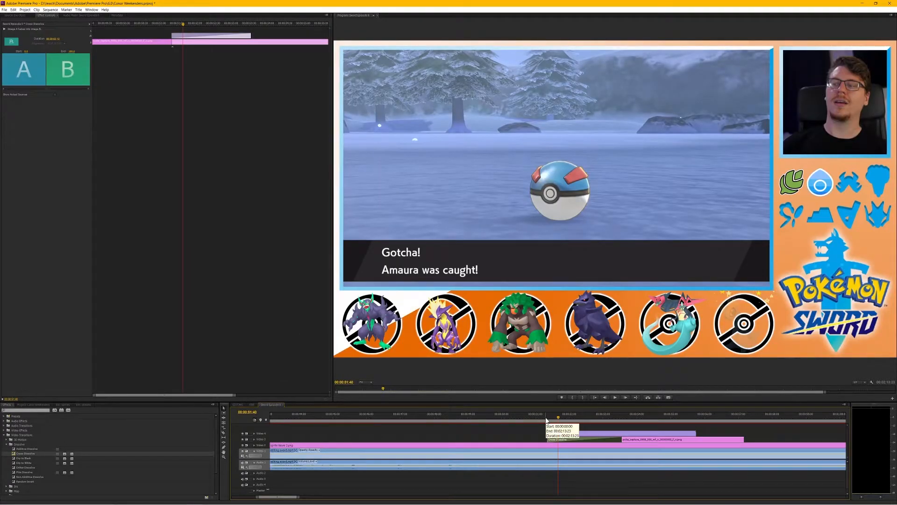
pyautogui.click(546, 418)
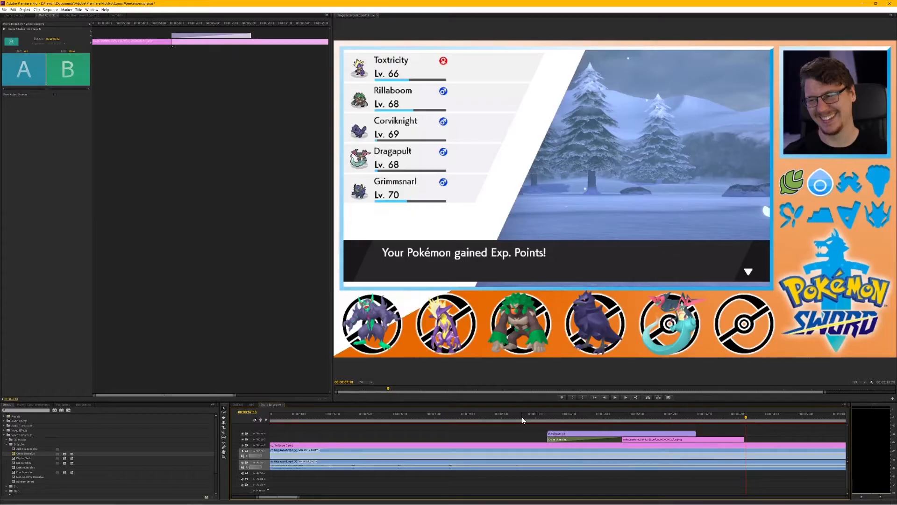
# Split the gameplay clip near the end of the Amaura sprite and shift all following gameplay clips later, leaving an empty gap.
pyautogui.click(730, 416)
pyautogui.moveTo(730, 416); pyautogui.dragTo(734, 418)
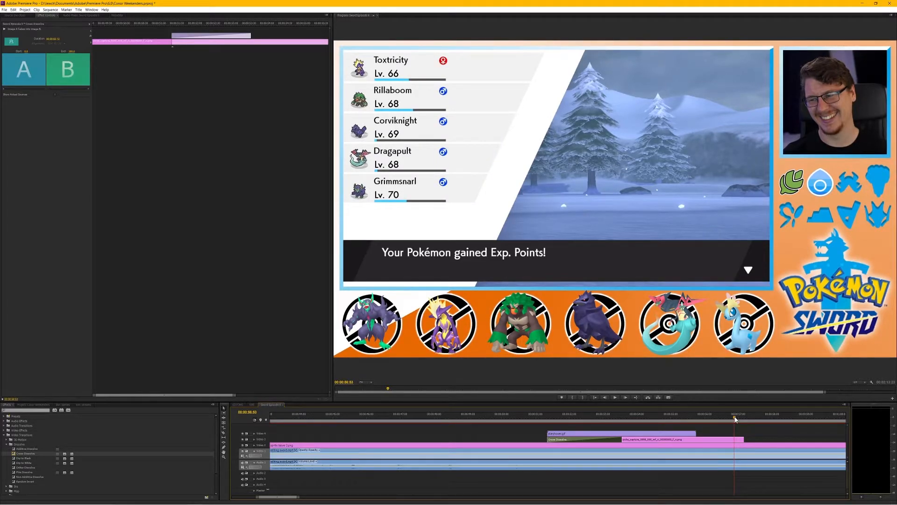
pyautogui.click(723, 453)
pyautogui.press('v')
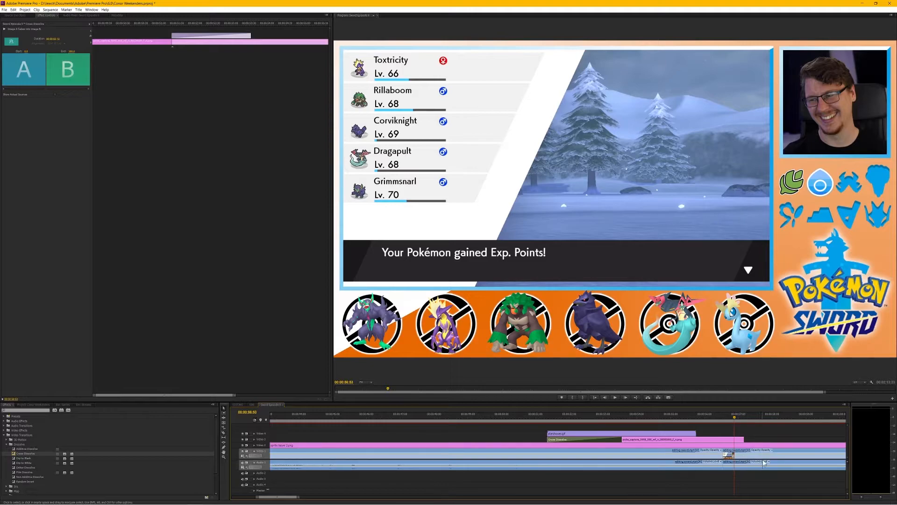
pyautogui.moveTo(299, 497); pyautogui.dragTo(422, 498)
pyautogui.moveTo(483, 480); pyautogui.dragTo(609, 462)
pyautogui.moveTo(555, 455); pyautogui.dragTo(587, 456)
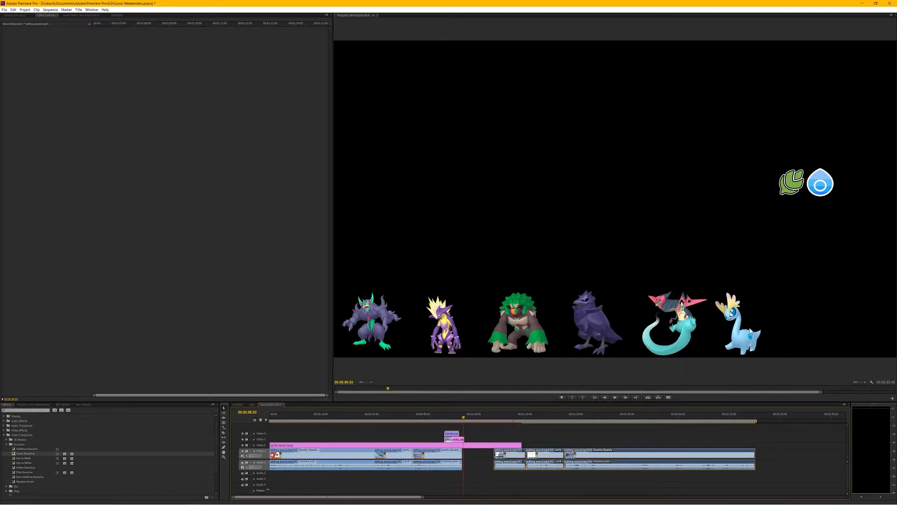
# Export the frame showing only the six team sprites and badges as a still named sprite layer 3.
pyautogui.click(668, 400)
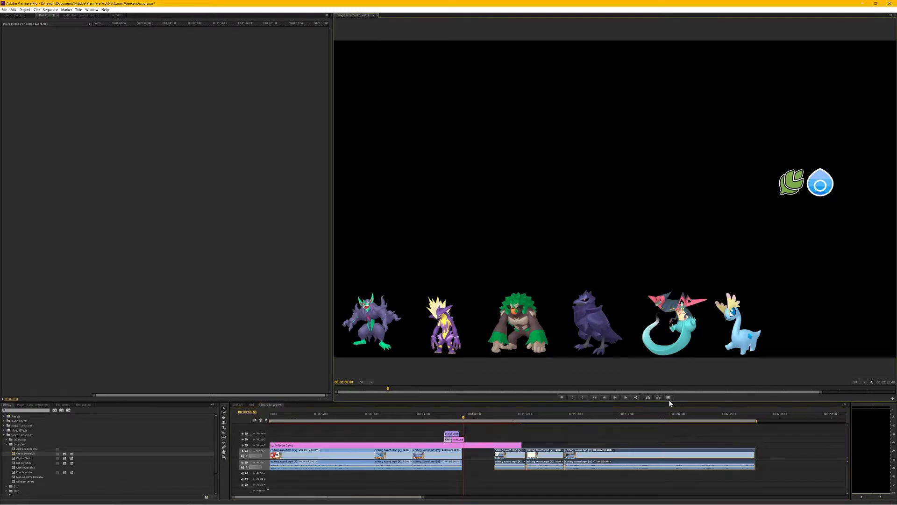
pyautogui.click(669, 399)
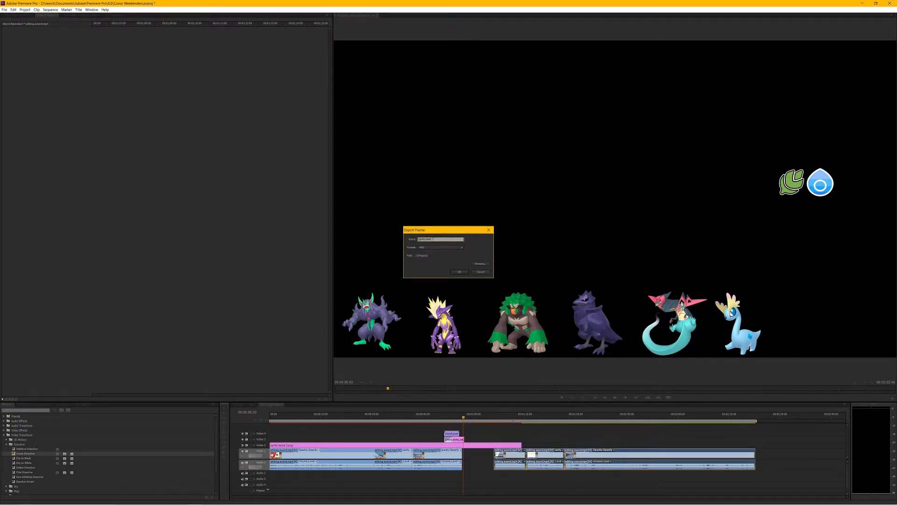
pyautogui.click(464, 272)
# Import sprite layer 3.png from the Projects folder into the sprites bin.
pyautogui.click(66, 405)
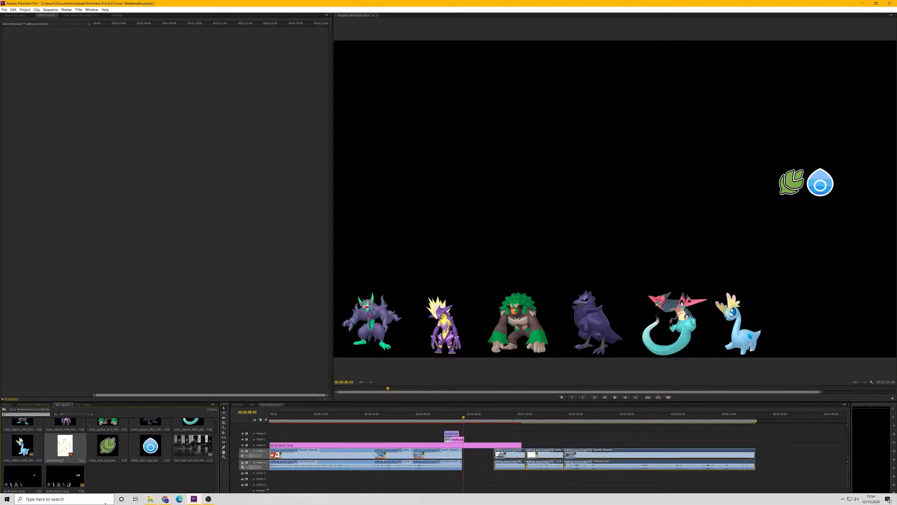
pyautogui.click(150, 500)
pyautogui.click(332, 222)
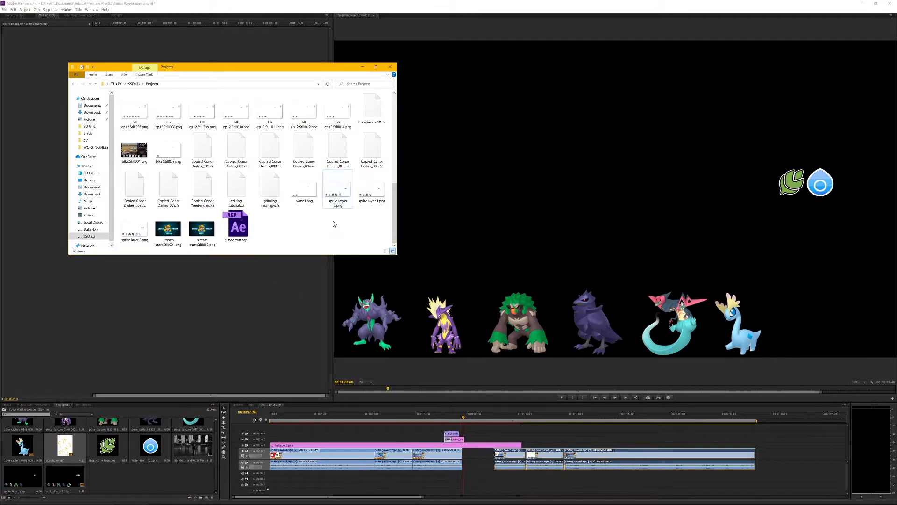
pyautogui.moveTo(158, 441); pyautogui.dragTo(153, 464)
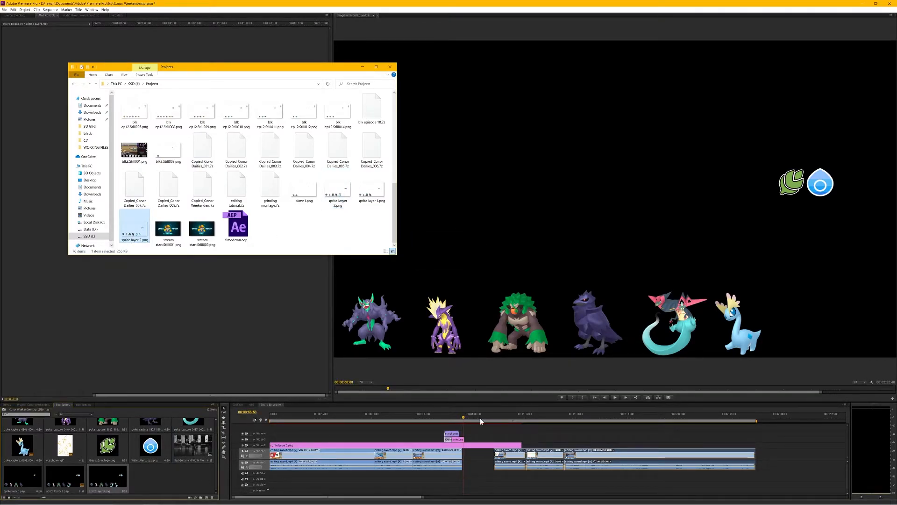
# Trim the old sprite layer to the end of the Amaura clip and place sprite layer 3.png directly after it.
pyautogui.moveTo(423, 497); pyautogui.dragTo(336, 497)
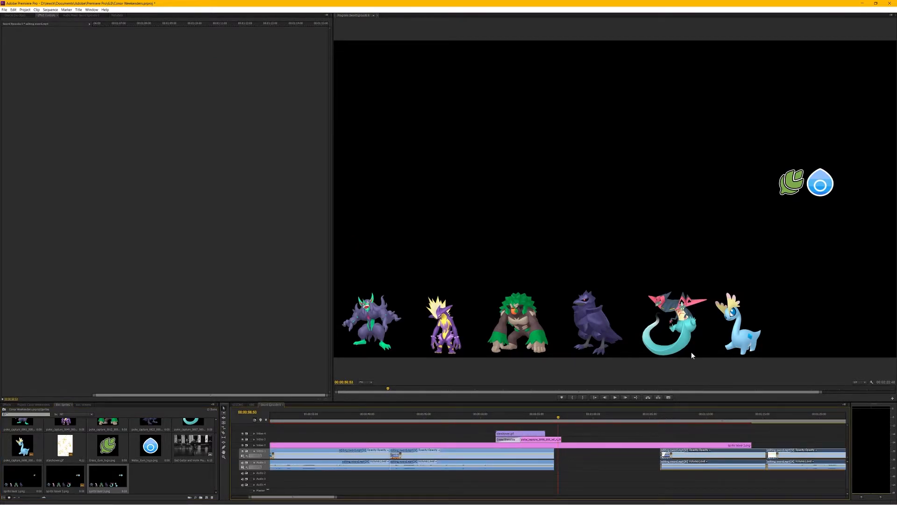
pyautogui.moveTo(750, 445); pyautogui.dragTo(561, 442)
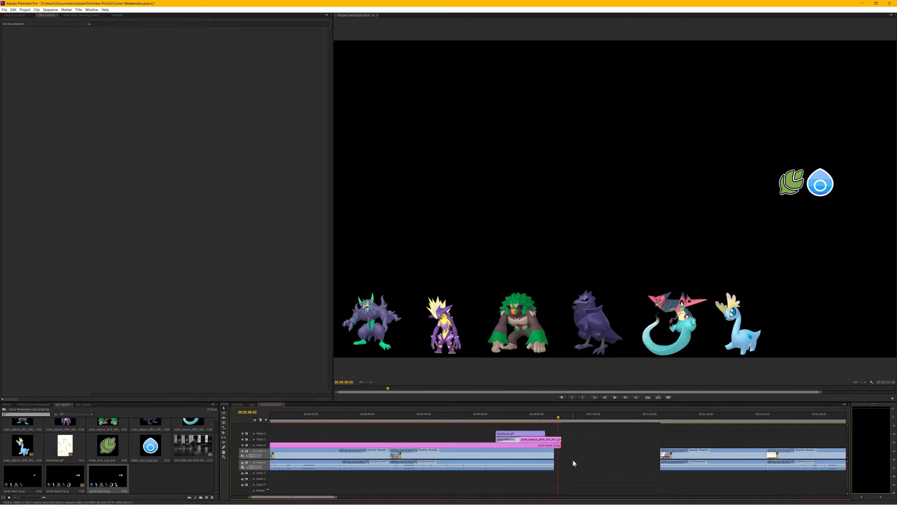
pyautogui.moveTo(107, 482); pyautogui.dragTo(565, 447)
# Ripple delete the gap between the gameplay clips and extend the new sprite layer further along the timeline.
pyautogui.rightClick(611, 453)
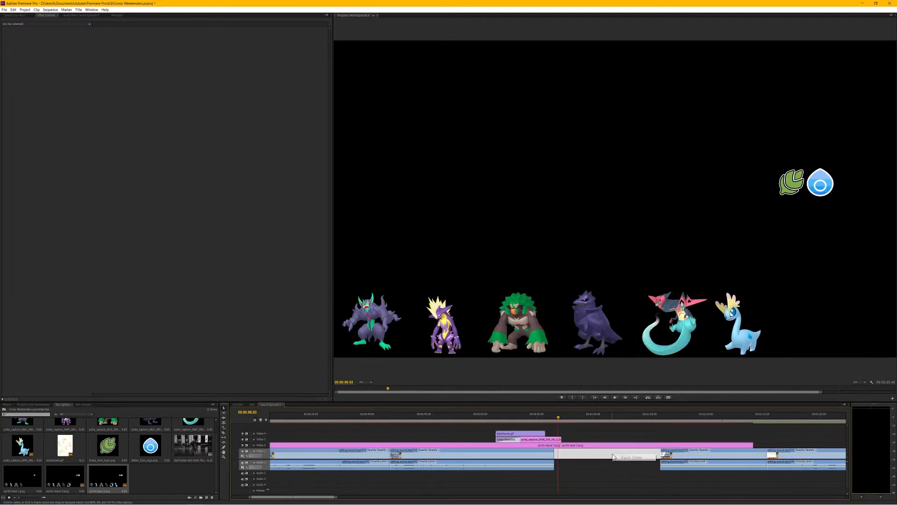
pyautogui.moveTo(531, 462); pyautogui.dragTo(497, 462)
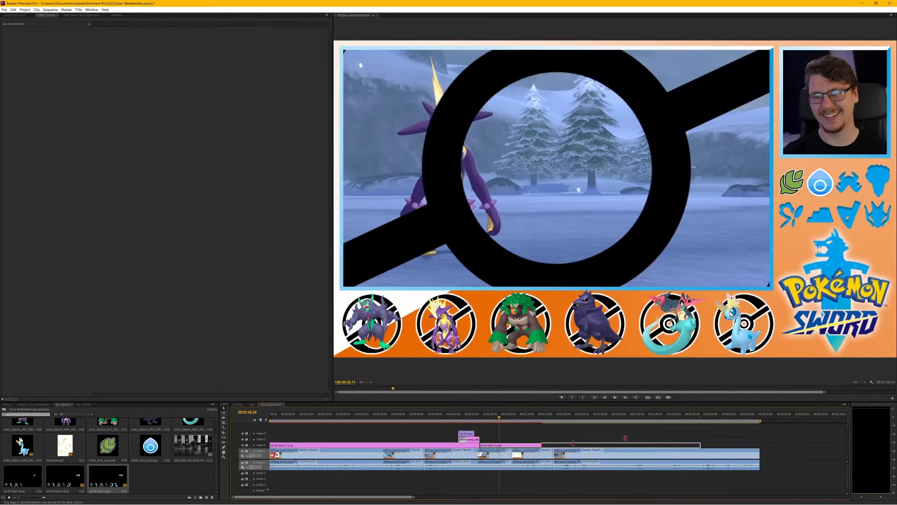
# Play through to Grimmsnarl's knockout and split both the sprite layer and gameplay clip at 00:01:21:24.
pyautogui.click(499, 418)
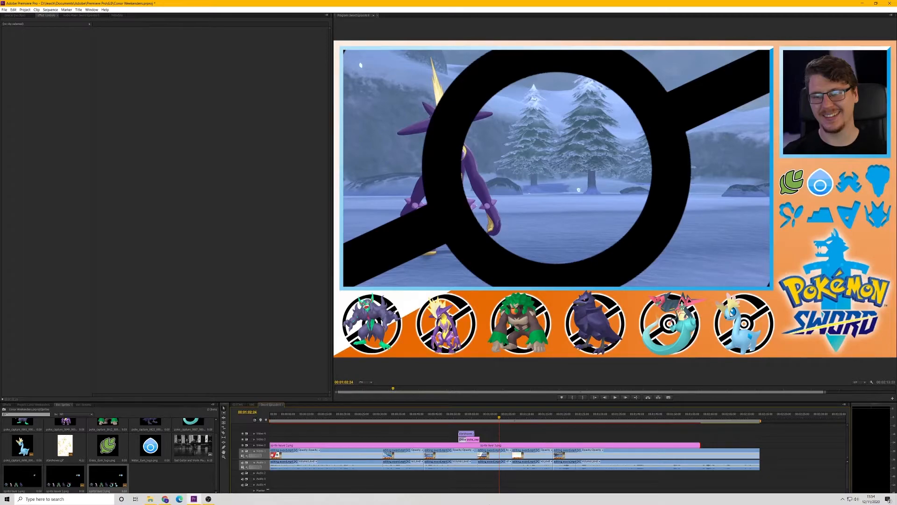
pyautogui.press('space')
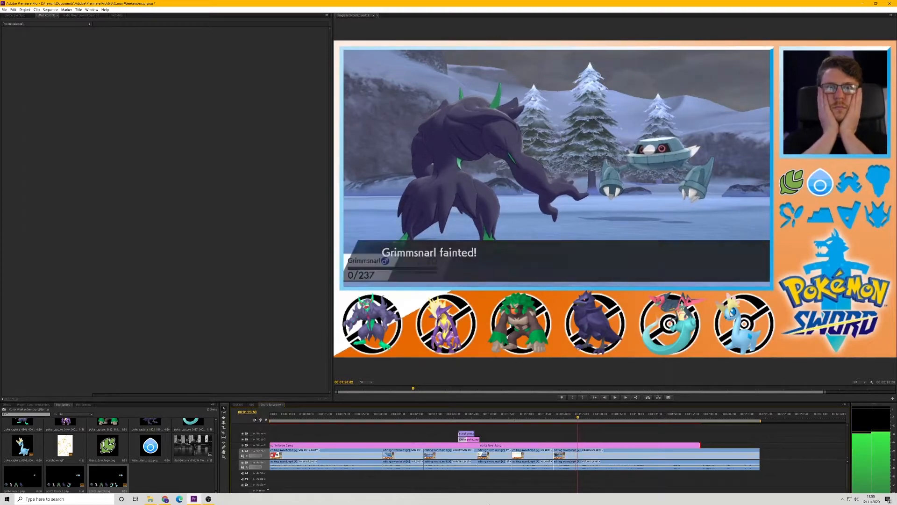
pyautogui.press('space')
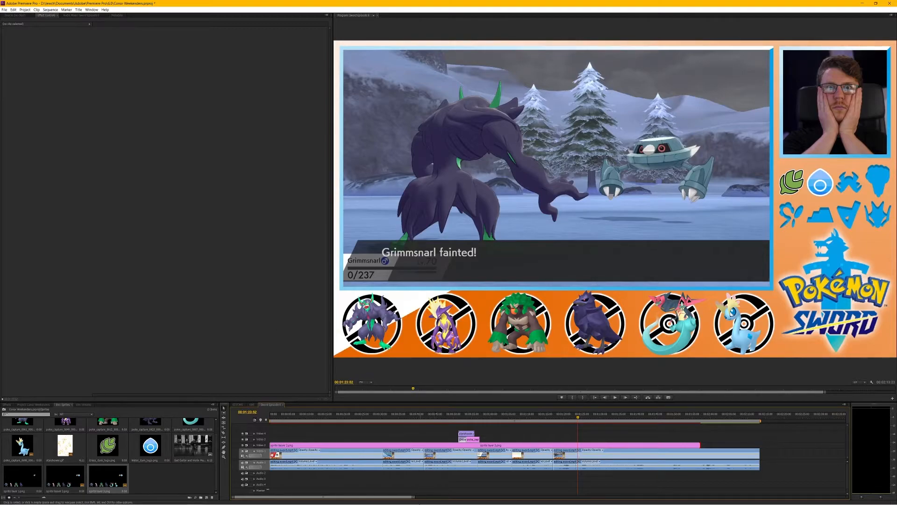
pyautogui.moveTo(413, 496); pyautogui.dragTo(367, 504)
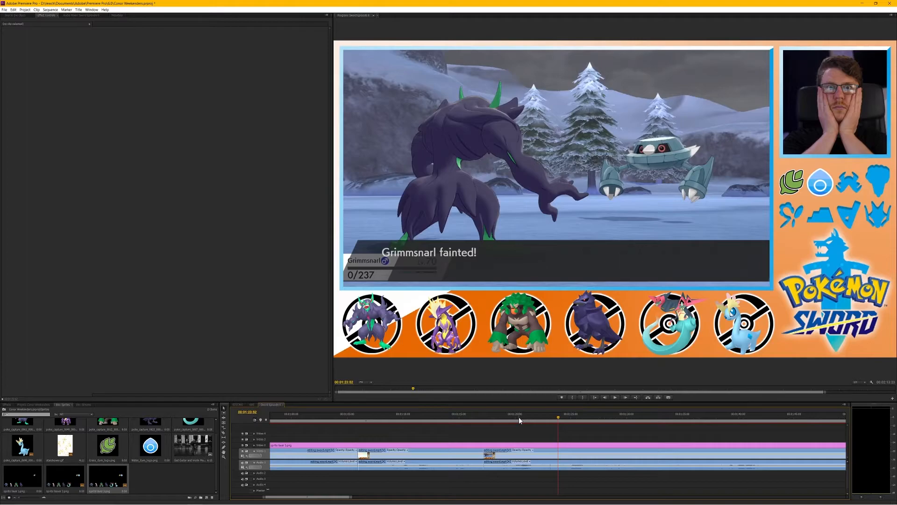
pyautogui.moveTo(519, 417); pyautogui.dragTo(530, 415)
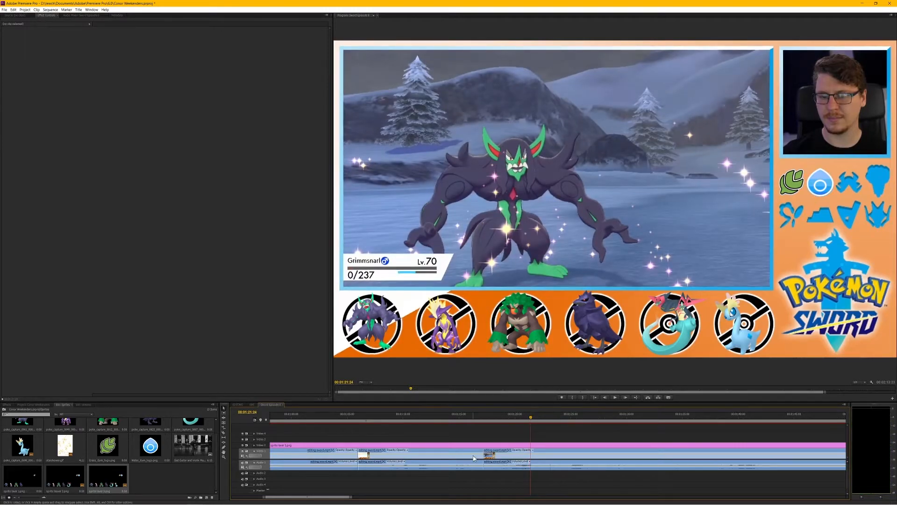
pyautogui.press('c')
pyautogui.click(531, 445)
pyautogui.click(531, 455)
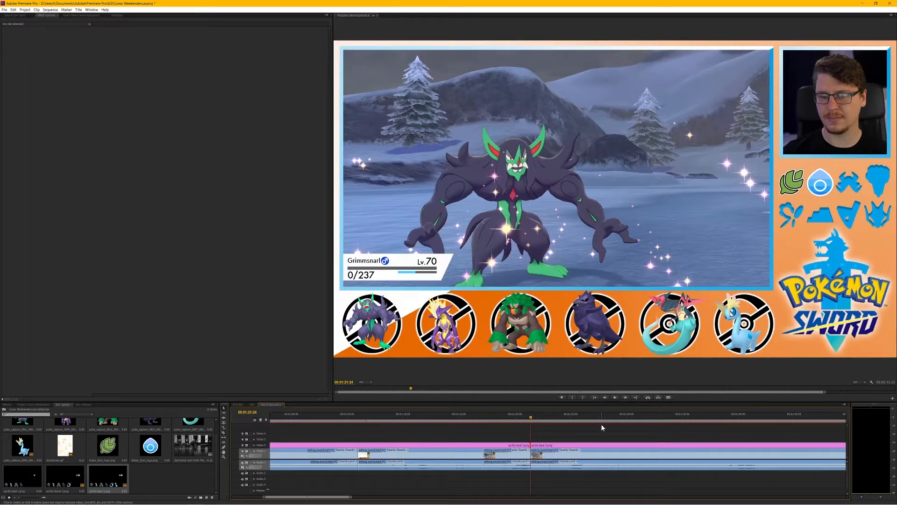
# Play on until Grimmsnarl vanishes from the field and split the gameplay clip and sprite layer at that frame.
pyautogui.press('space')
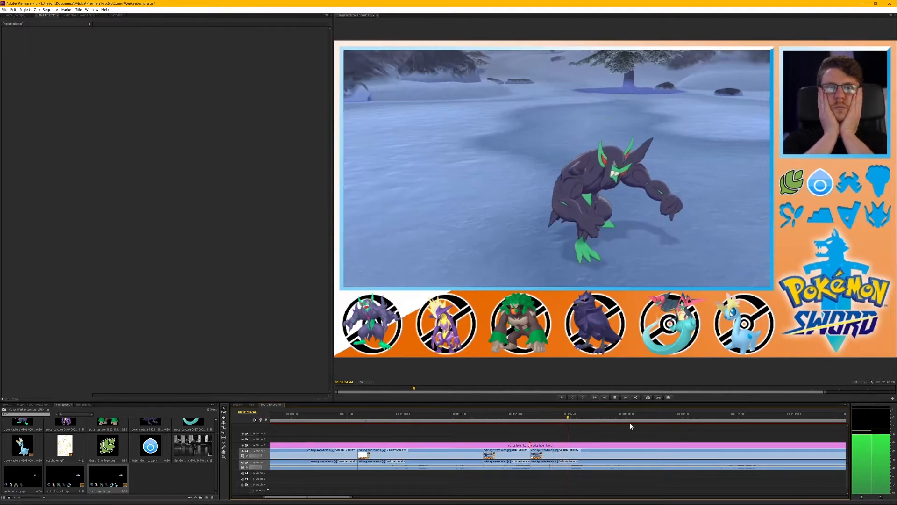
pyautogui.press('space')
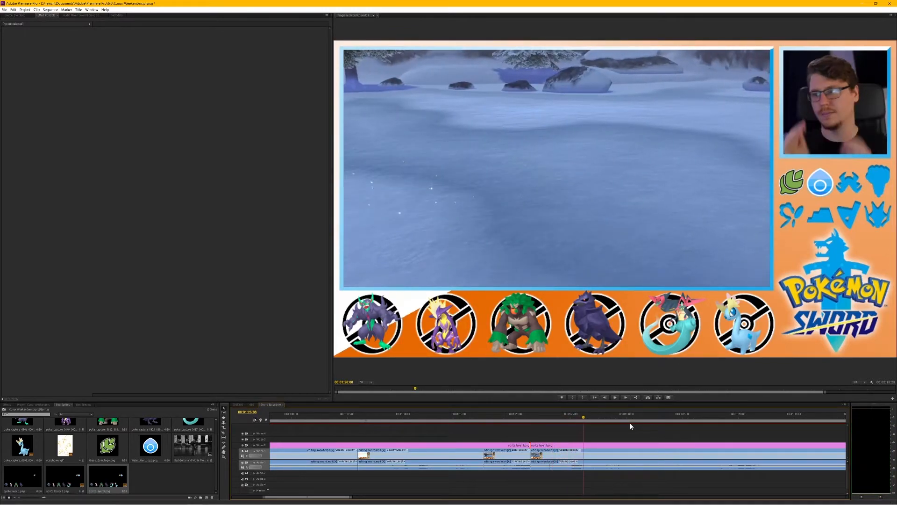
pyautogui.moveTo(583, 417); pyautogui.dragTo(580, 420)
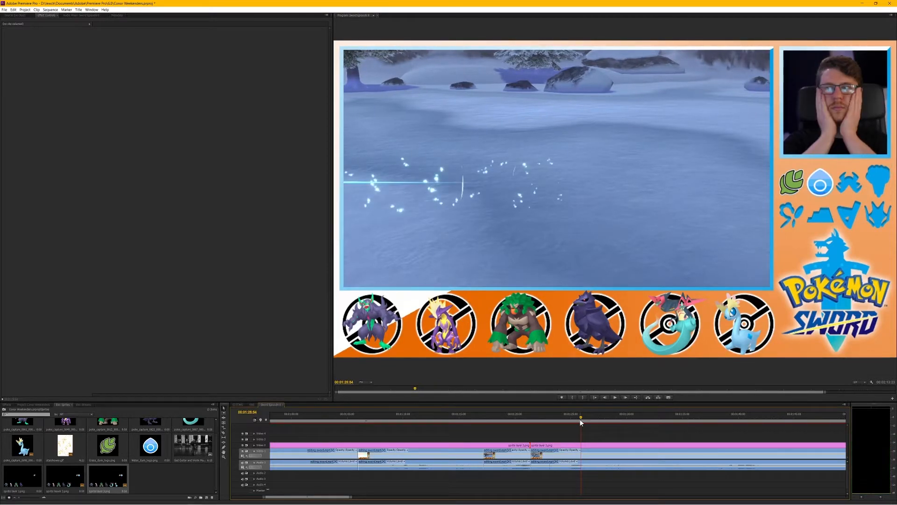
pyautogui.press('c')
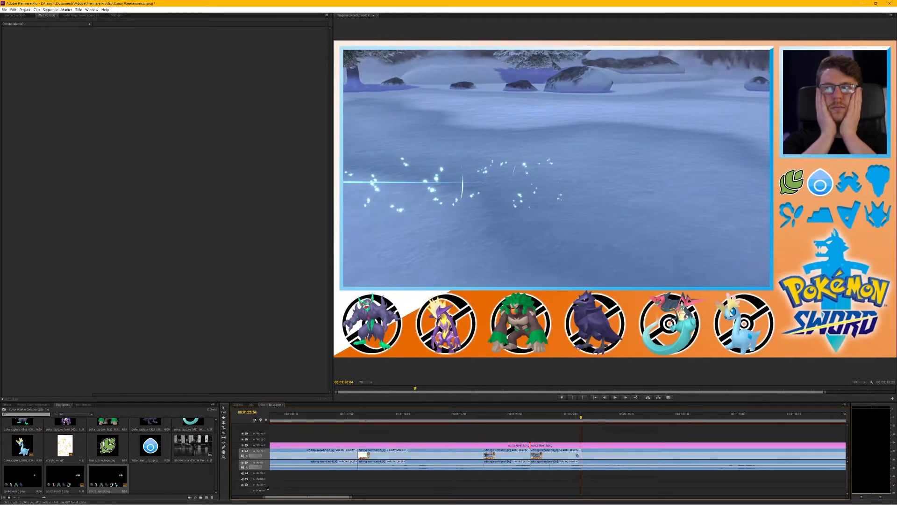
pyautogui.click(582, 451)
pyautogui.click(582, 445)
pyautogui.press('b')
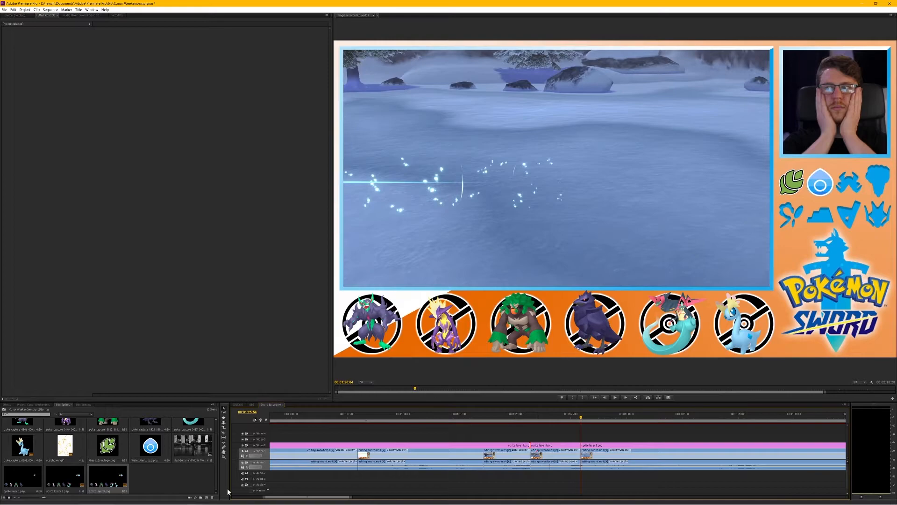
# Place a copy of the short sprite layer segment on the track directly above, spanning the same two cuts.
pyautogui.moveTo(461, 411); pyautogui.dragTo(580, 439)
pyautogui.click(546, 416)
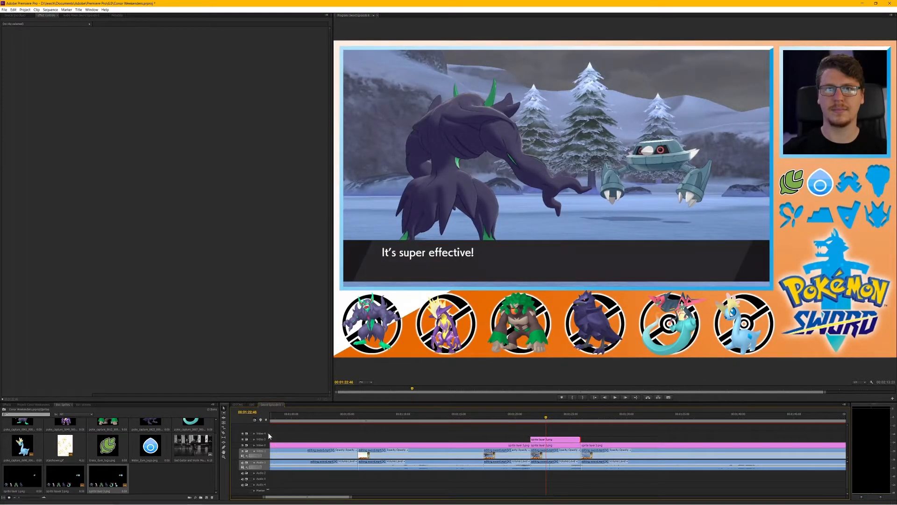
# Apply the Crop effect to the lower of the two stacked sprite layer segments.
pyautogui.click(6, 405)
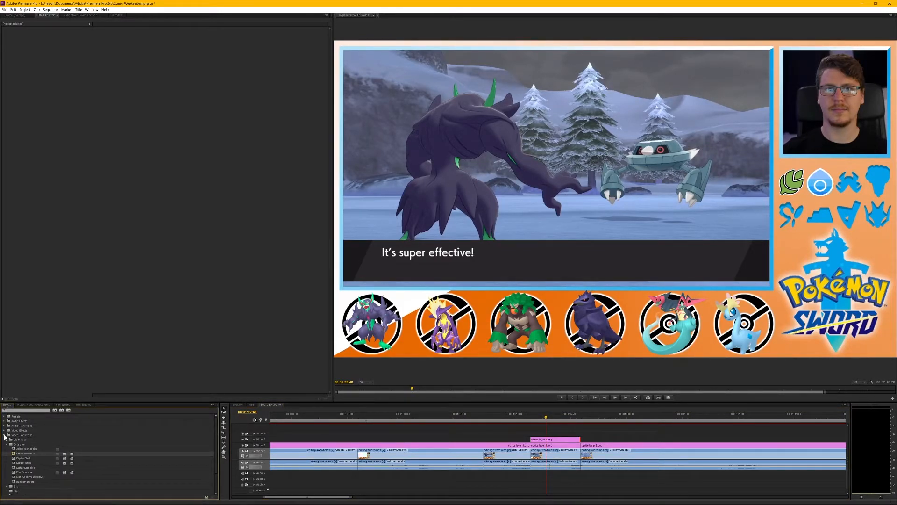
pyautogui.click(4, 436)
pyautogui.click(4, 431)
pyautogui.scroll(-3, 24, 462)
pyautogui.moveTo(19, 458); pyautogui.dragTo(553, 446)
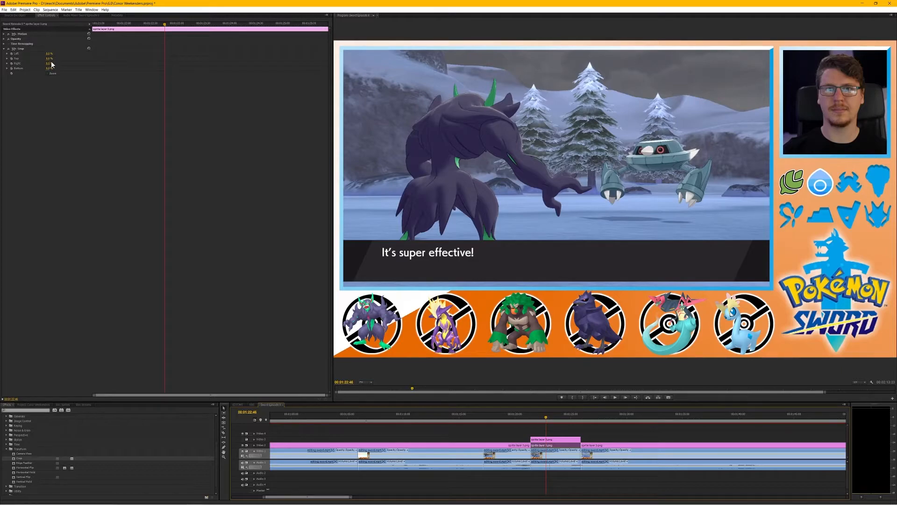
# Crop Grimmsnarl out of the lower sprite segment, and crop the upper copy to keep only Grimmsnarl.
pyautogui.moveTo(48, 54); pyautogui.dragTo(54, 54)
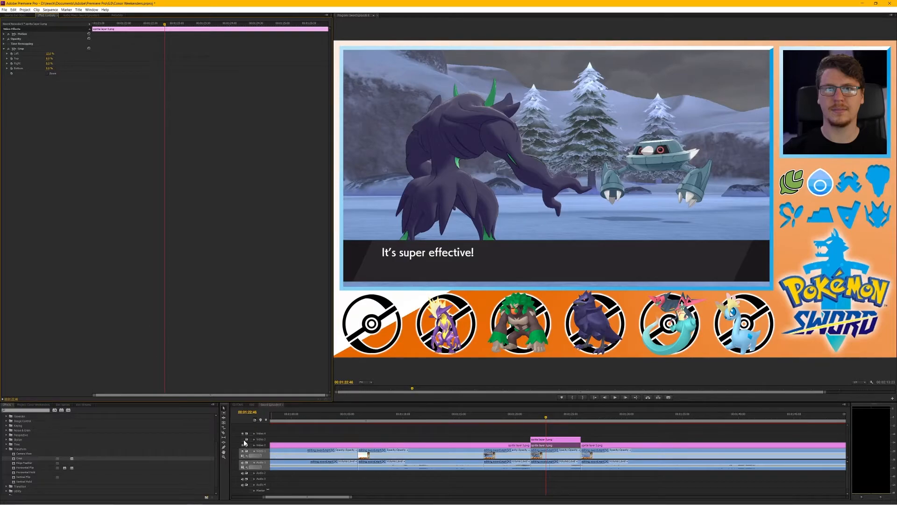
pyautogui.click(243, 444)
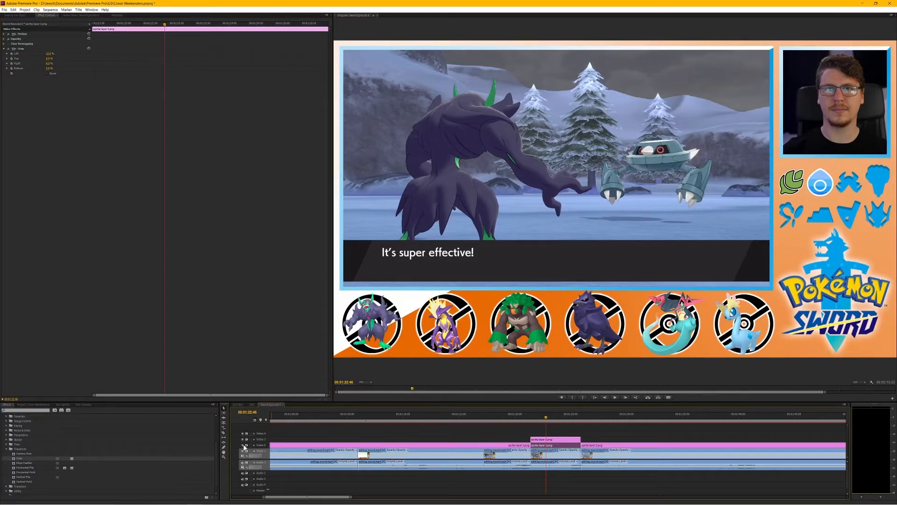
pyautogui.click(562, 442)
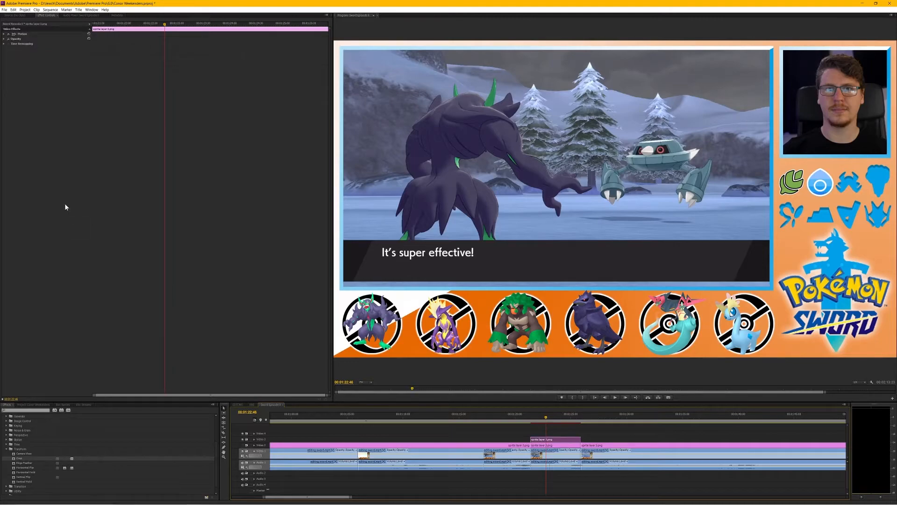
pyautogui.doubleClick(22, 461)
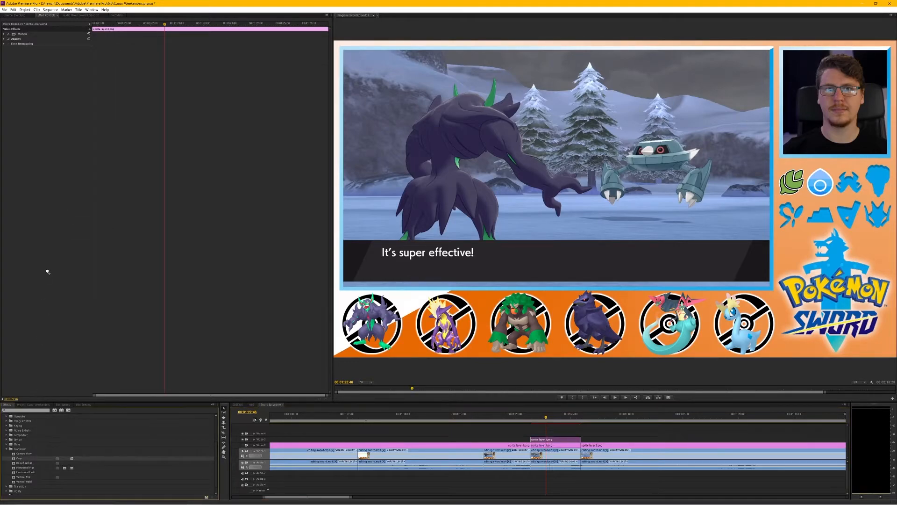
pyautogui.moveTo(49, 64); pyautogui.dragTo(89, 64)
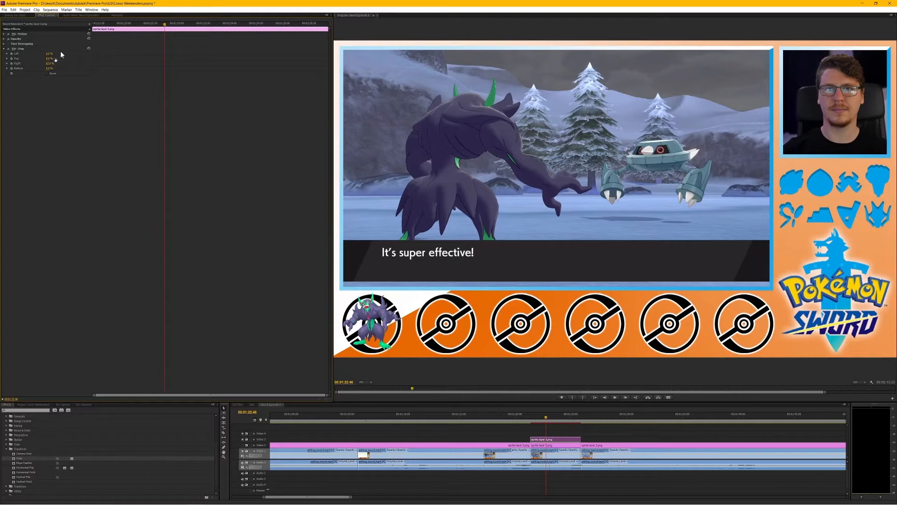
# Apply Color Balance (HLS) to the Grimmsnarl segment and keyframe Saturation to fade from full colour at its start to gray at its end.
pyautogui.click(6, 449)
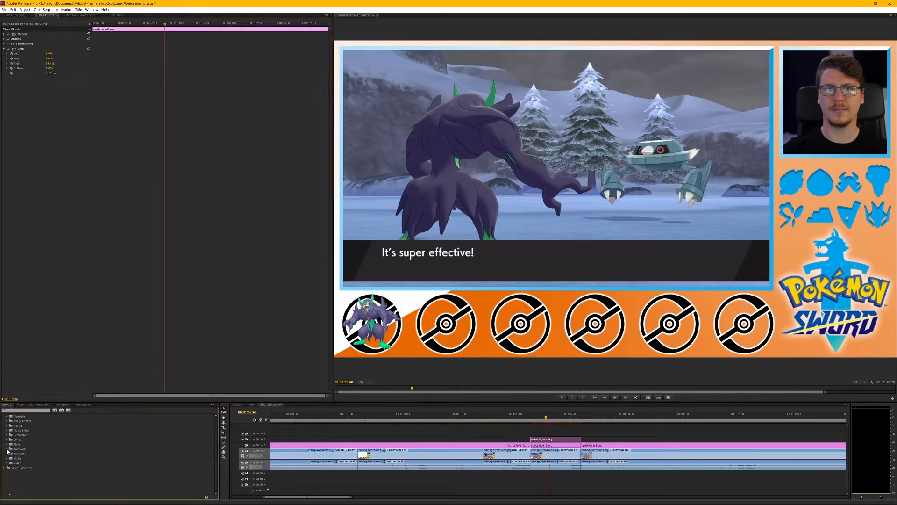
pyautogui.click(6, 437)
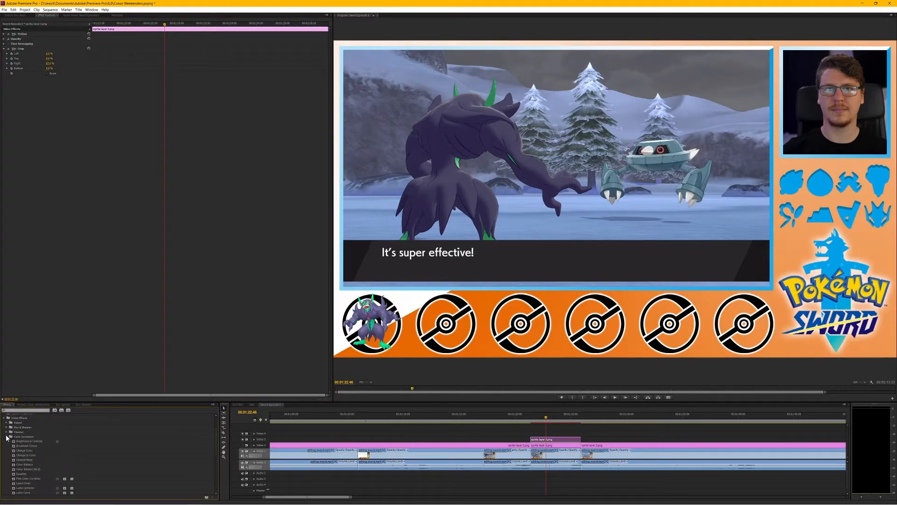
pyautogui.scroll(-1, 32, 477)
pyautogui.moveTo(29, 464); pyautogui.dragTo(52, 286)
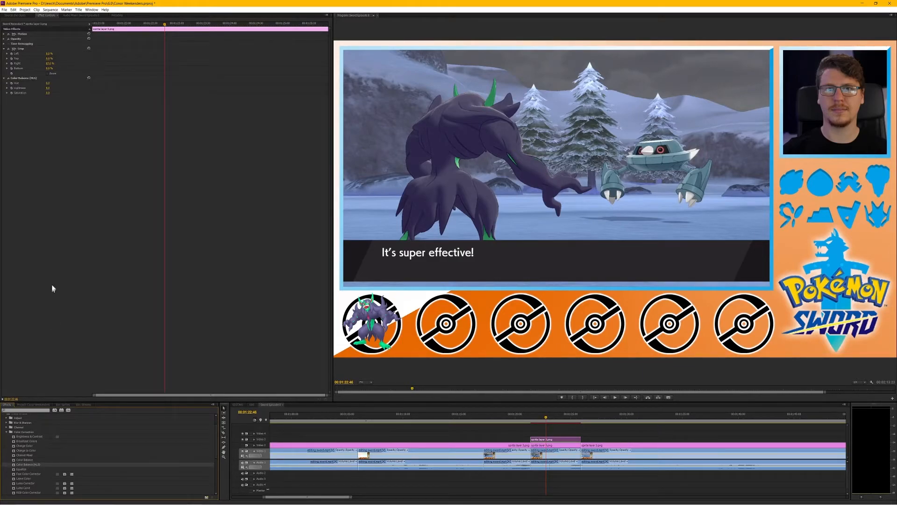
pyautogui.click(12, 93)
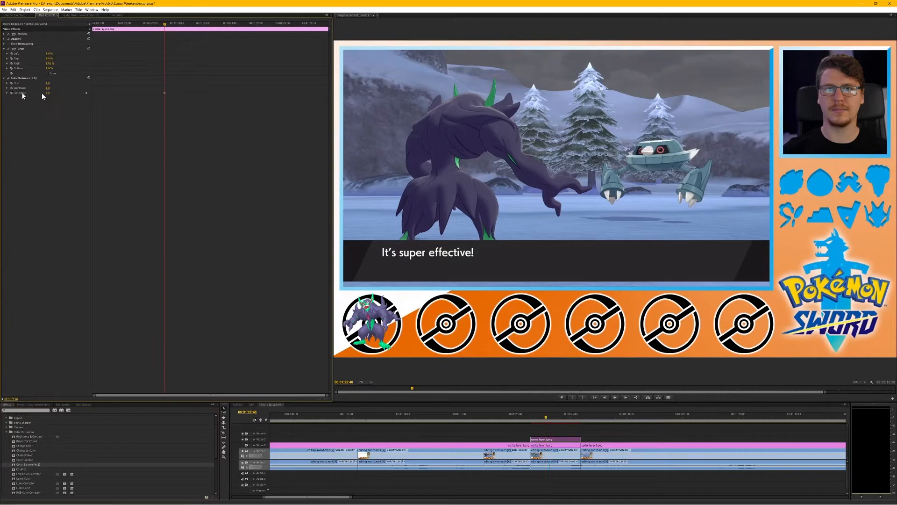
pyautogui.moveTo(164, 91); pyautogui.dragTo(14, 95)
pyautogui.moveTo(165, 92); pyautogui.dragTo(328, 96)
# Copy the Color Balance (HLS) effect with its saturation keyframes onto the gameplay clip between the two cuts.
pyautogui.click(550, 446)
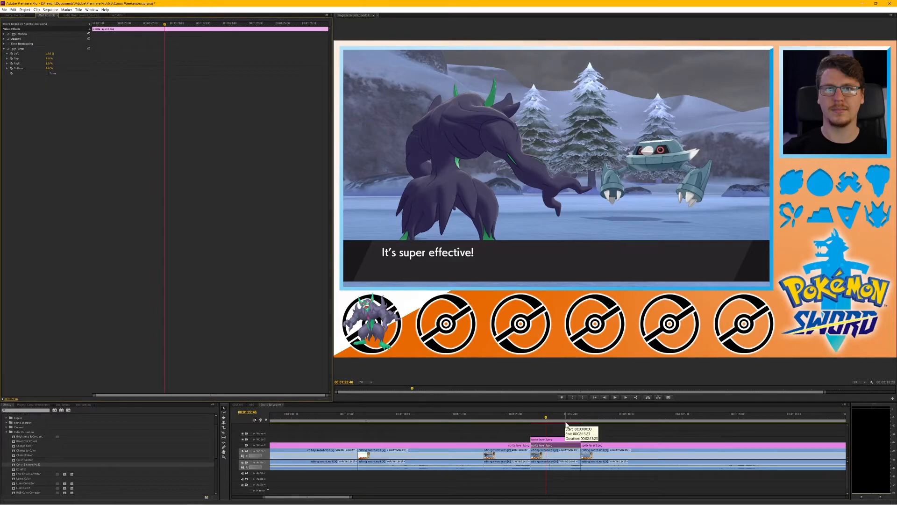
pyautogui.click(553, 460)
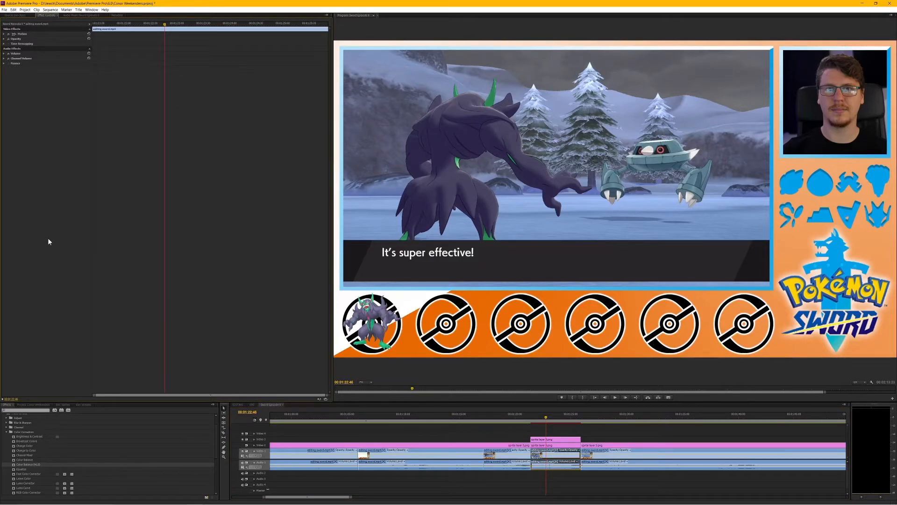
pyautogui.hotkey('ctrl', 'v')
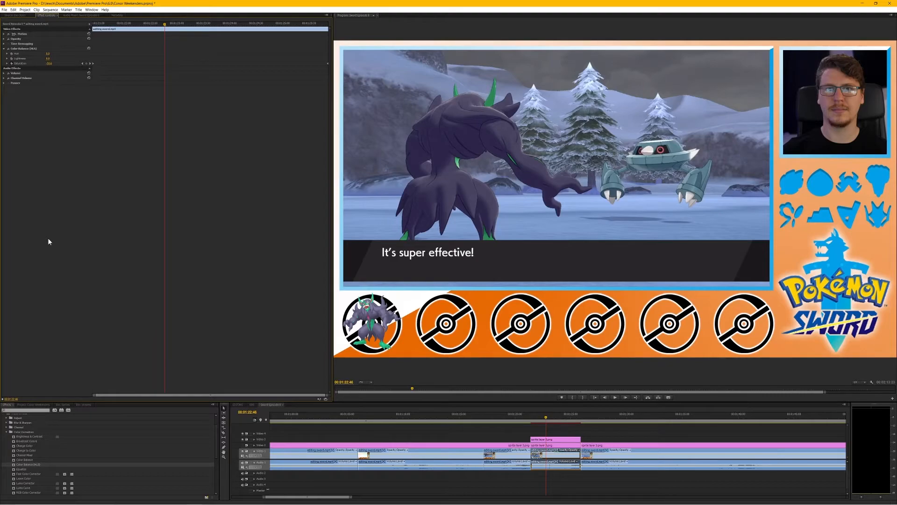
# Inspect the grayscale fade near the end of the knockout segment and make the hidden lower sprite track visible again.
pyautogui.click(307, 23)
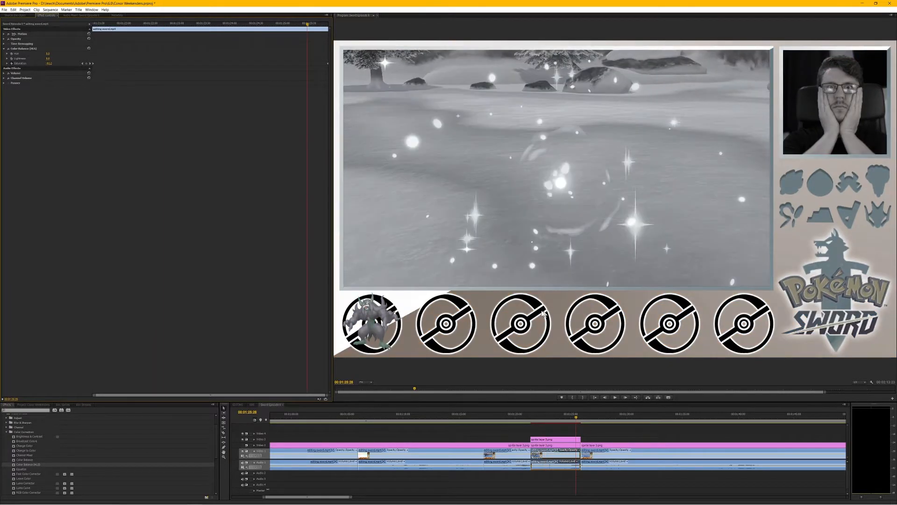
pyautogui.click(580, 417)
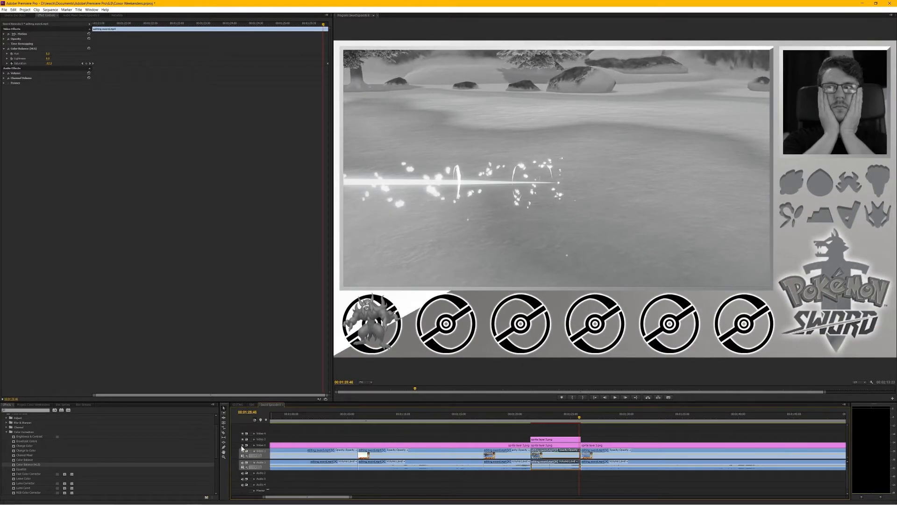
pyautogui.press('Left')
pyautogui.press('Left')
pyautogui.press('Left')
pyautogui.press('Left')
pyautogui.press('Left')
pyautogui.press('Left')
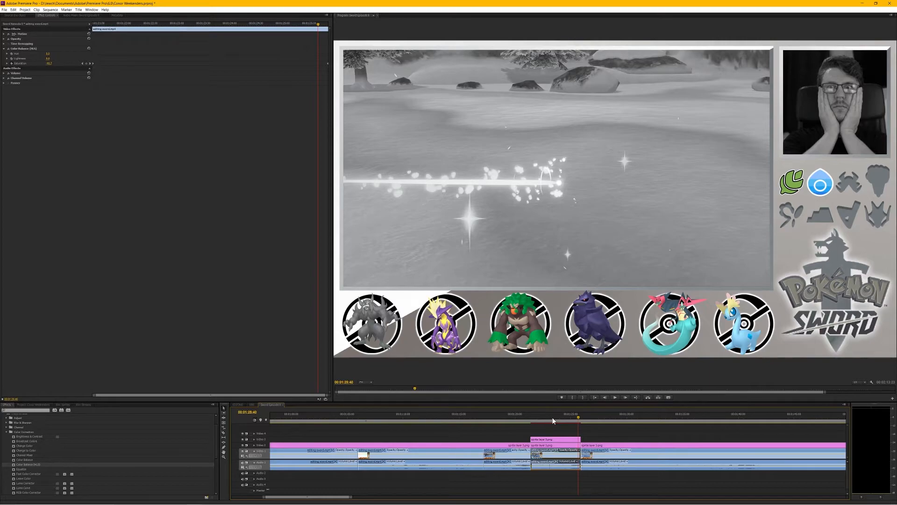
# Shift all clips after the knockout segment further along the timeline to open a gap behind it.
pyautogui.moveTo(598, 433); pyautogui.dragTo(622, 494)
pyautogui.moveTo(351, 497)
pyautogui.mouseDown()
pyautogui.moveTo(449, 499)
pyautogui.moveTo(348, 500)
pyautogui.mouseUp()
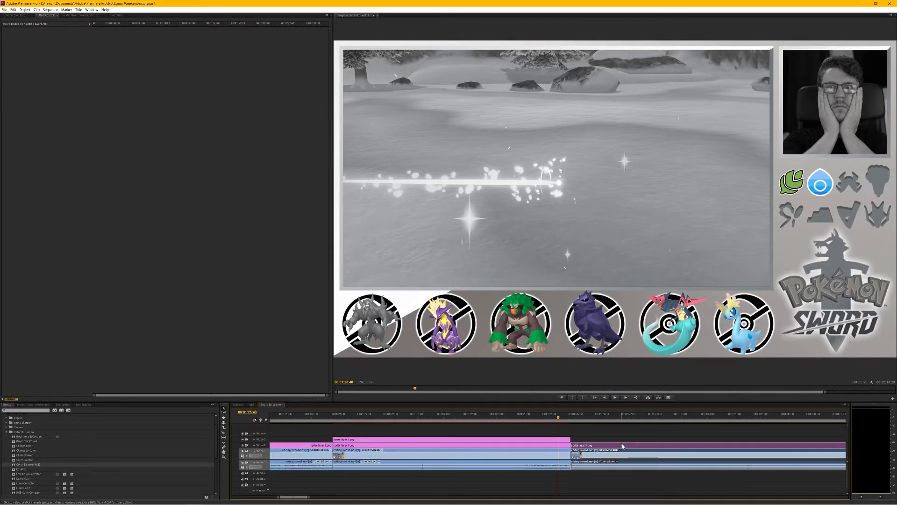
pyautogui.moveTo(615, 460); pyautogui.dragTo(707, 460)
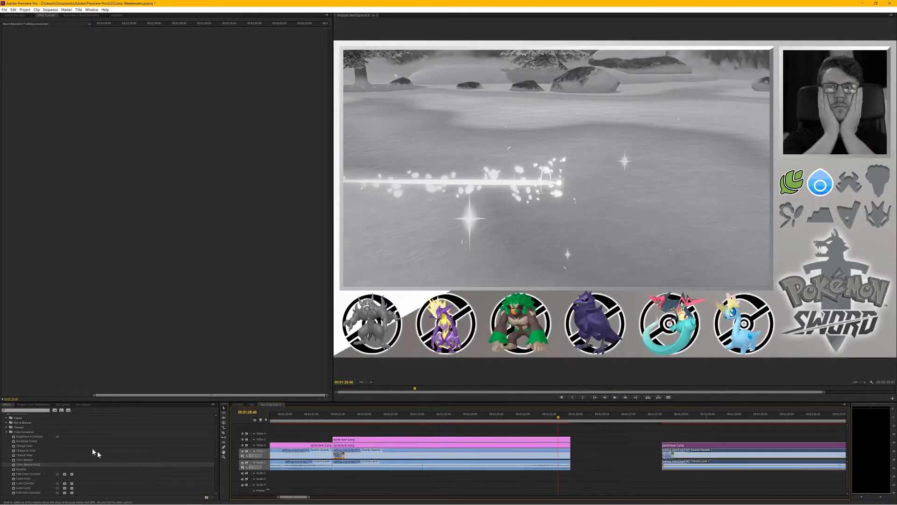
# Add a Constant Power transition to the end of the knockout segment's audio and stretch it back to the segment's start.
pyautogui.scroll(2, 27, 435)
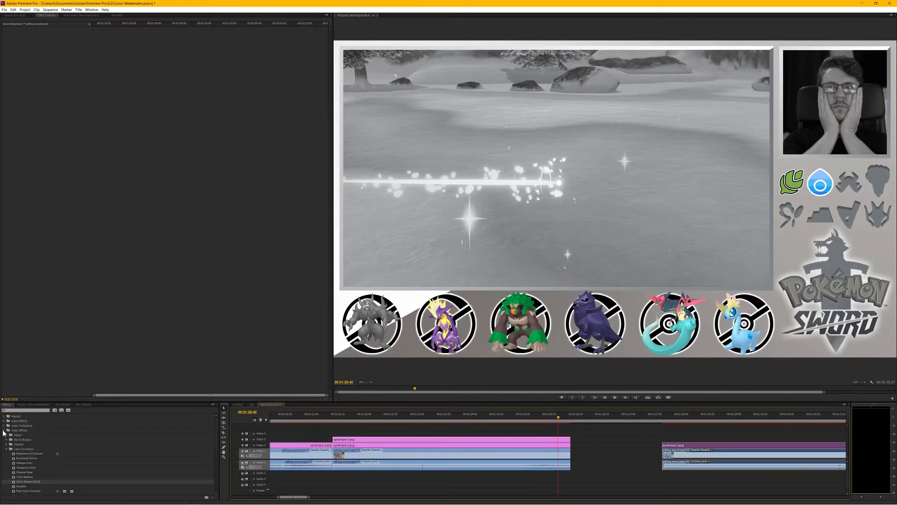
pyautogui.click(3, 430)
pyautogui.click(4, 426)
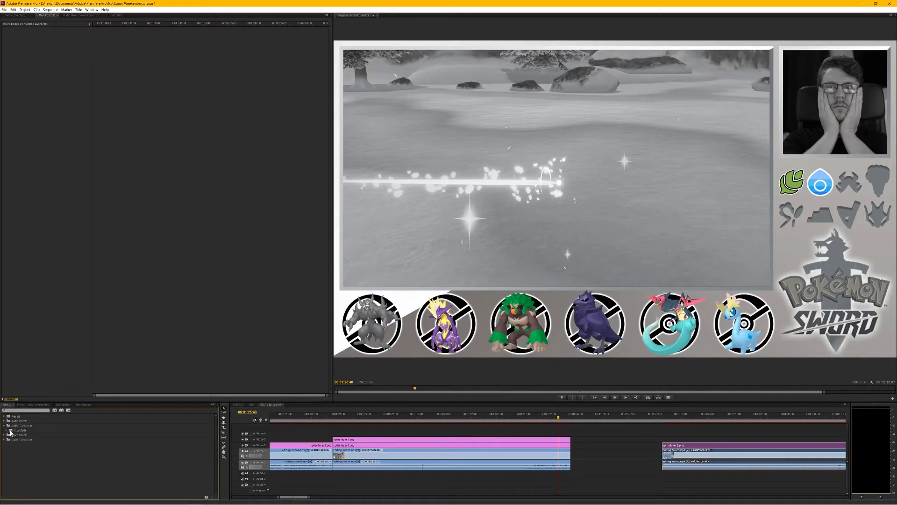
pyautogui.click(6, 430)
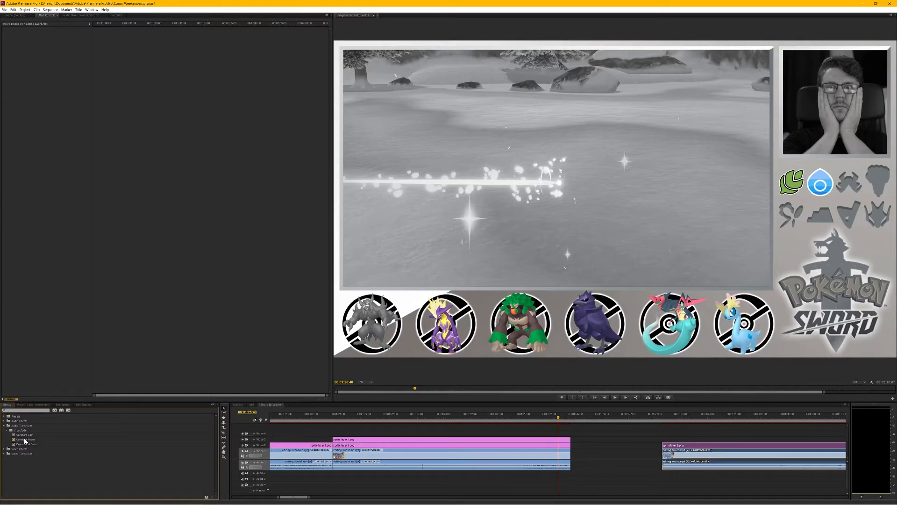
pyautogui.moveTo(24, 440); pyautogui.dragTo(398, 446)
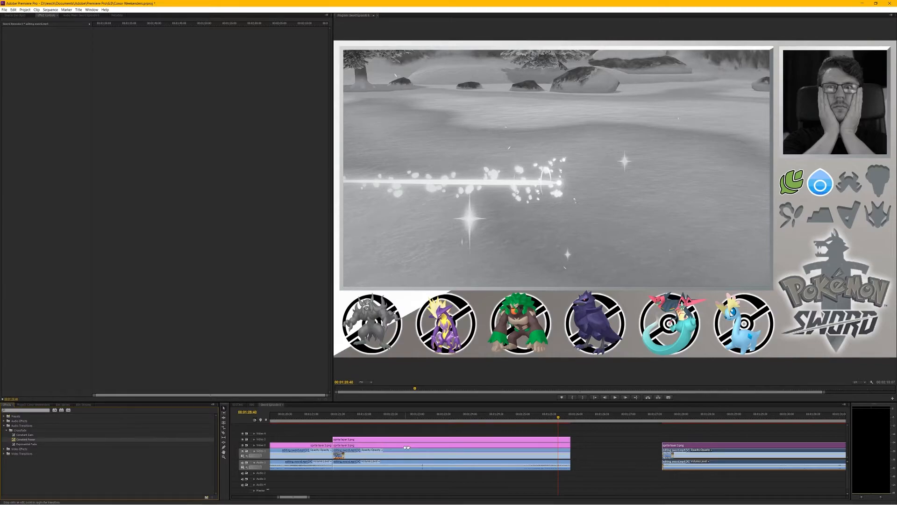
pyautogui.moveTo(576, 476); pyautogui.dragTo(333, 462)
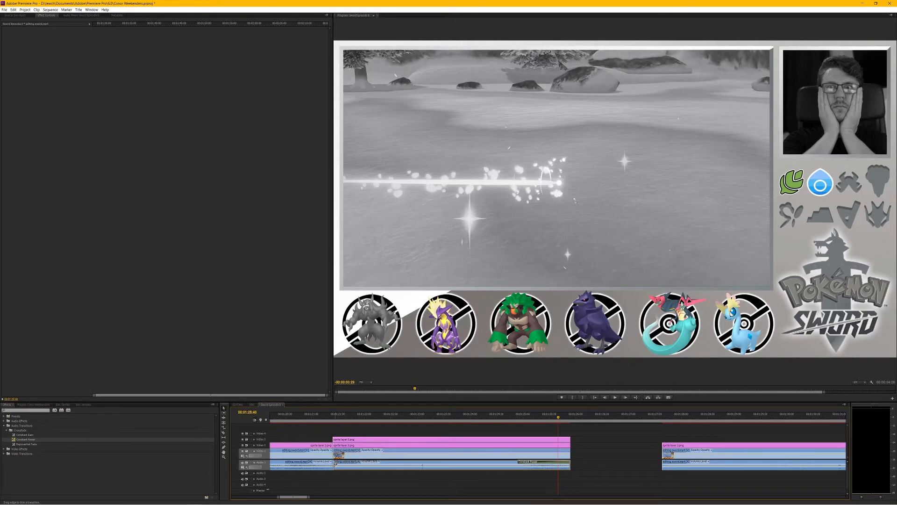
# Place only the audio of the sad guitar and violin music under the knockout segment's start, and move the trailing clips to the music's end.
pyautogui.click(63, 405)
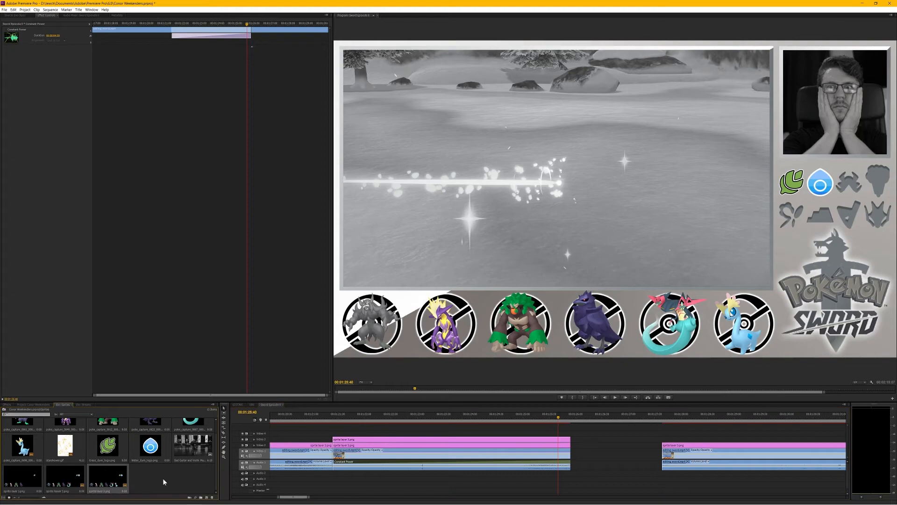
pyautogui.doubleClick(186, 454)
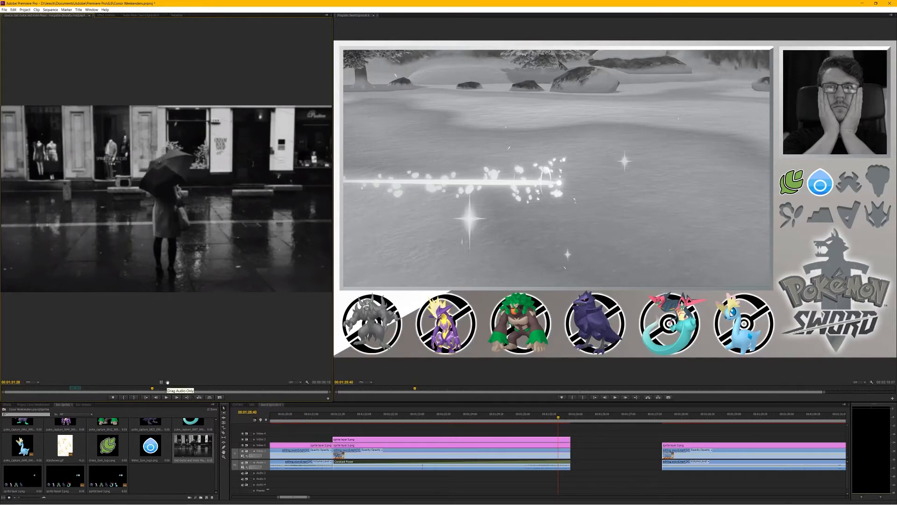
pyautogui.moveTo(167, 383); pyautogui.dragTo(335, 477)
pyautogui.moveTo(734, 431); pyautogui.dragTo(740, 498)
pyautogui.moveTo(722, 446); pyautogui.dragTo(734, 447)
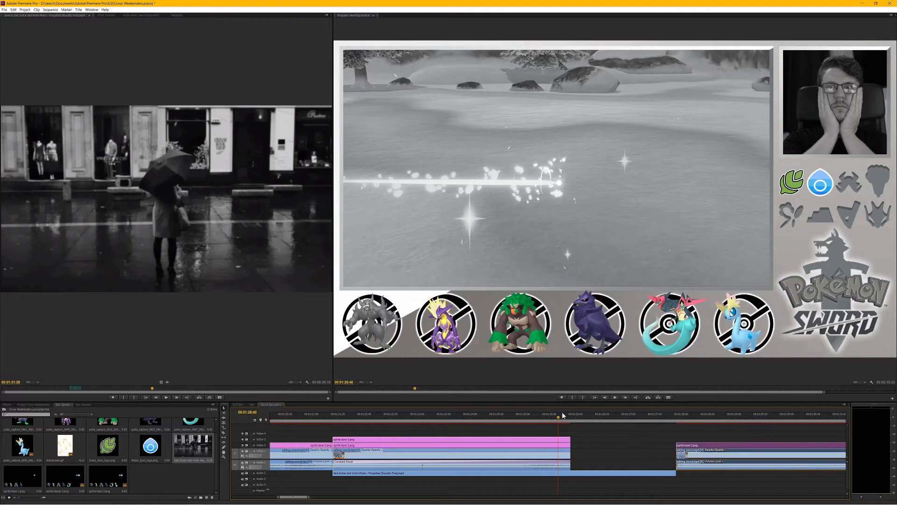
# Add Cross Dissolve transitions to the ends of the knockout gameplay clip and both sprite segments above it.
pyautogui.moveTo(565, 417); pyautogui.dragTo(569, 418)
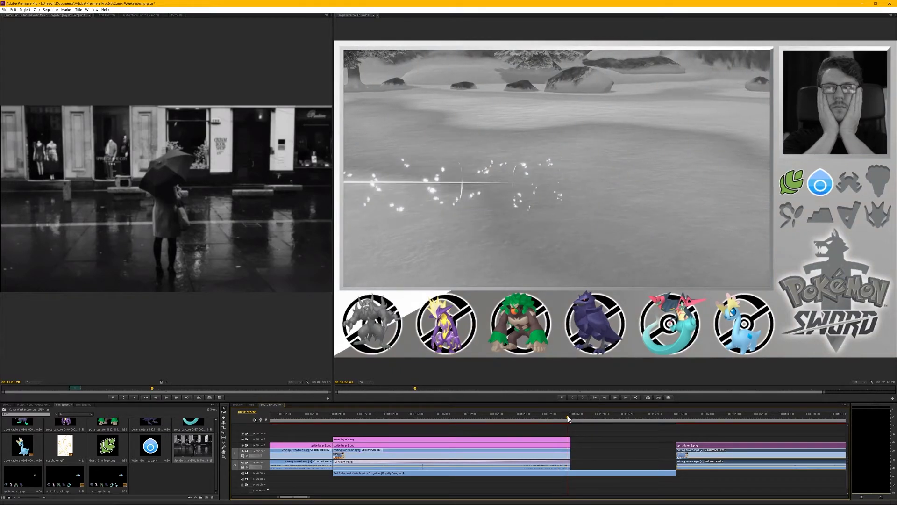
pyautogui.click(6, 405)
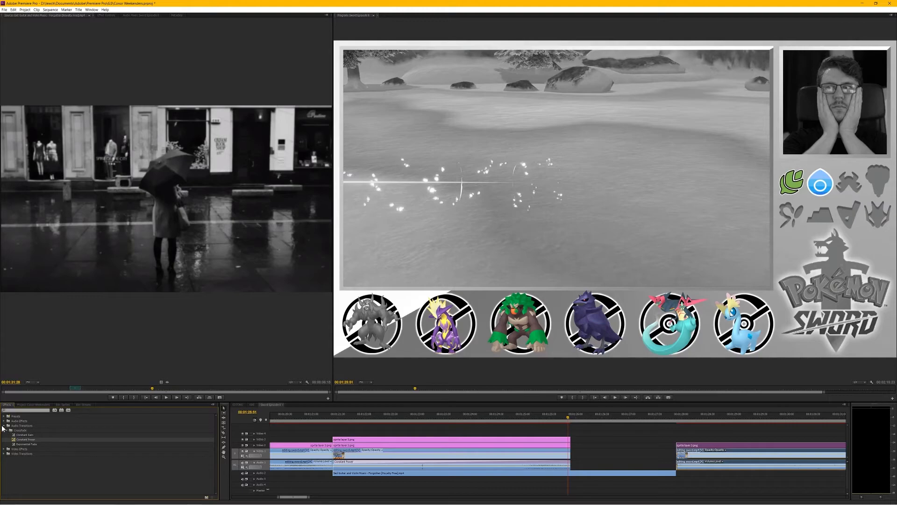
pyautogui.click(4, 425)
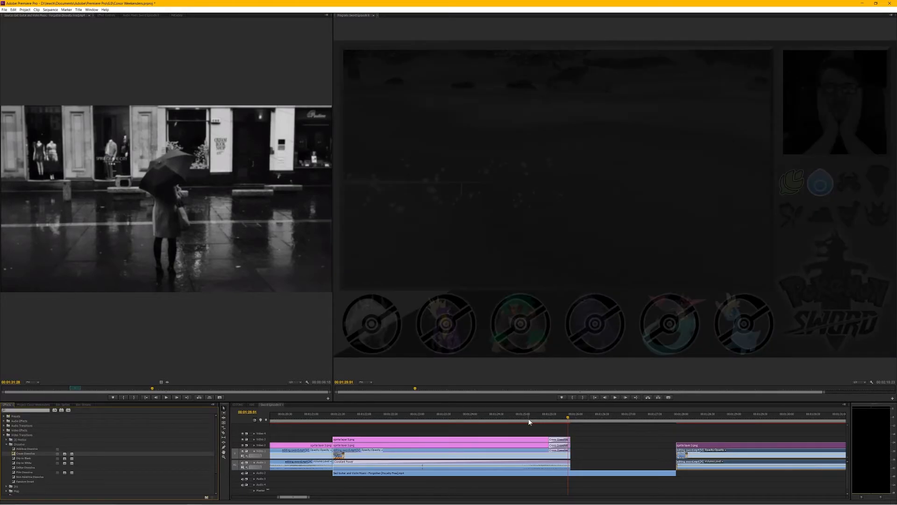
# Expand the music's audio track and add a Constant Power fade-in at the start of the music clip.
pyautogui.click(254, 473)
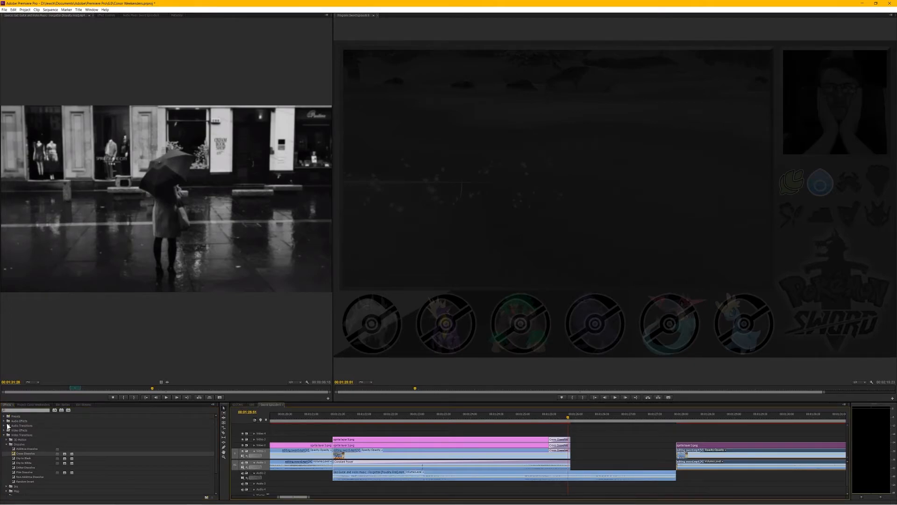
pyautogui.click(4, 435)
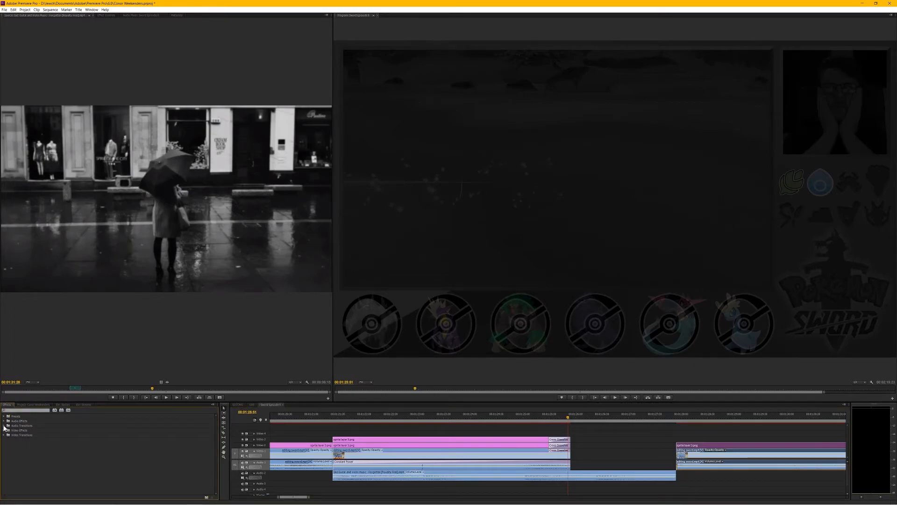
pyautogui.click(4, 426)
pyautogui.moveTo(19, 439); pyautogui.dragTo(335, 475)
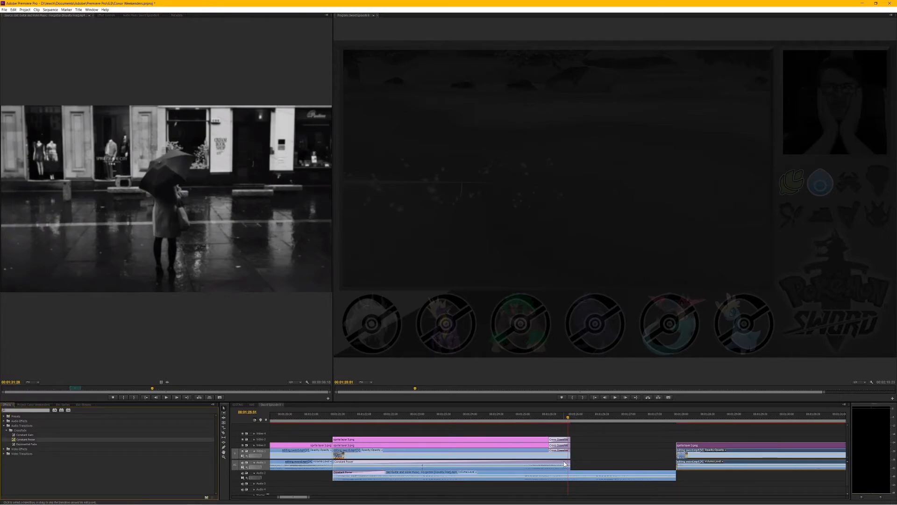
# Create a new title with the default video settings, with the playhead parked in the black gap after the knockout segment.
pyautogui.moveTo(544, 419); pyautogui.dragTo(587, 422)
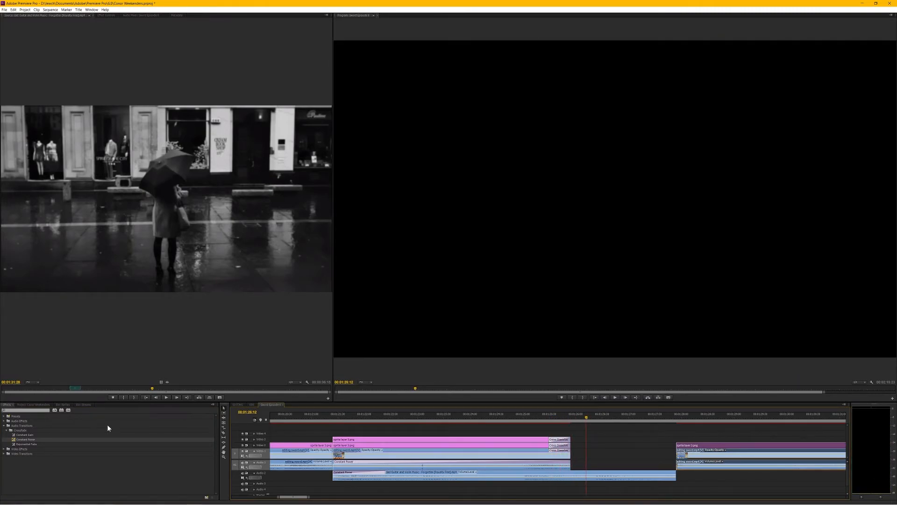
pyautogui.click(63, 404)
pyautogui.rightClick(167, 473)
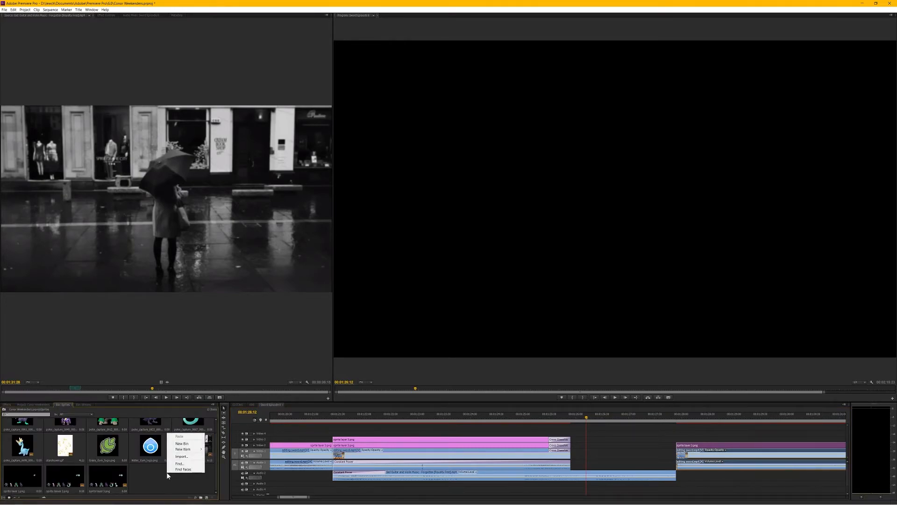
pyautogui.moveTo(196, 449)
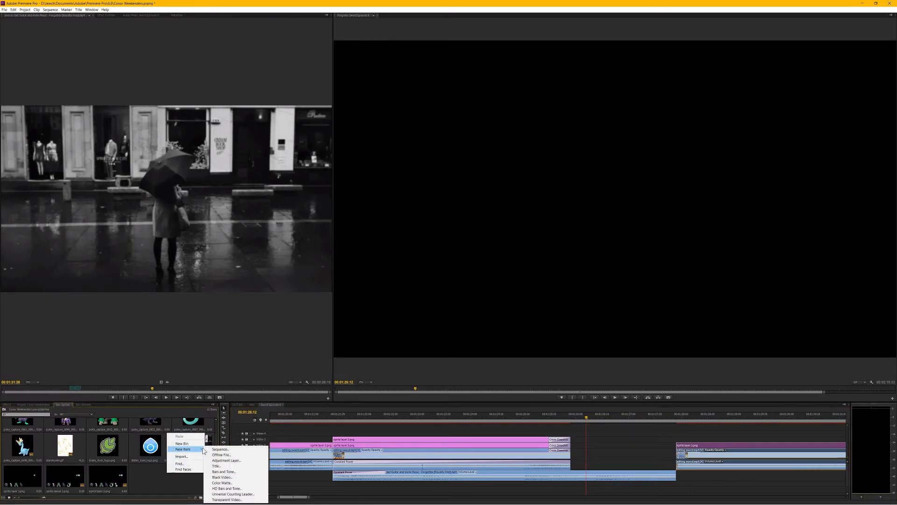
pyautogui.click(226, 466)
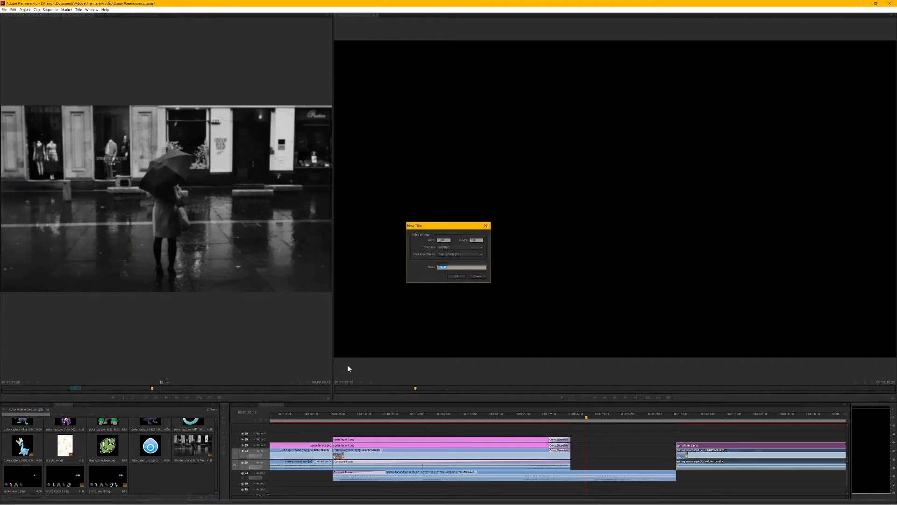
pyautogui.press('Return')
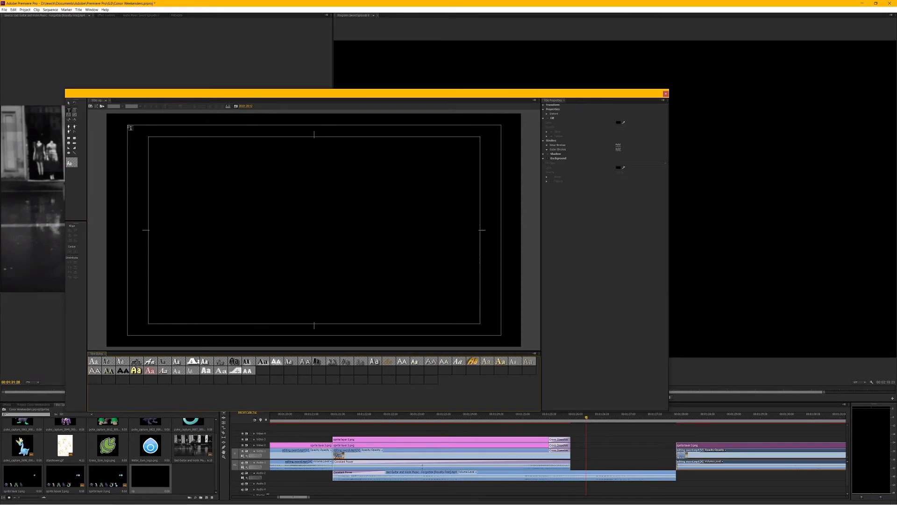
# Enter the title text "R.I.P" with "Grimmsnarl" below it, separated by a blank line.
pyautogui.write('R.I.P')
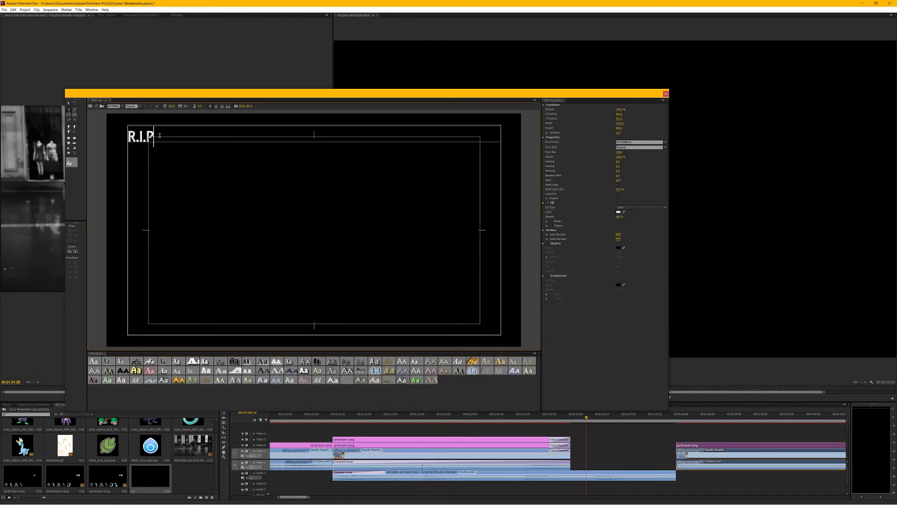
pyautogui.press('Return')
pyautogui.write('Grimmsnarl')
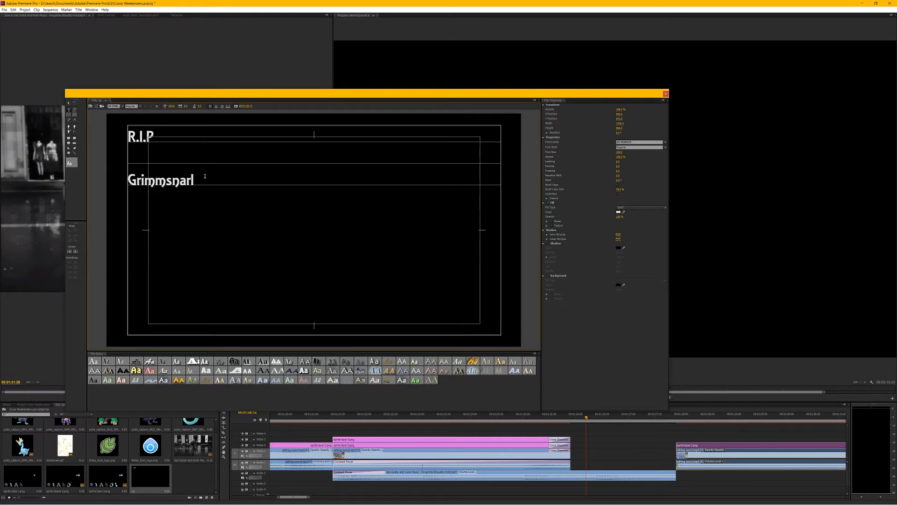
# Set all the title text in a heavy cartoon-style display font and centre both lines.
pyautogui.hotkey('ctrl', 'a')
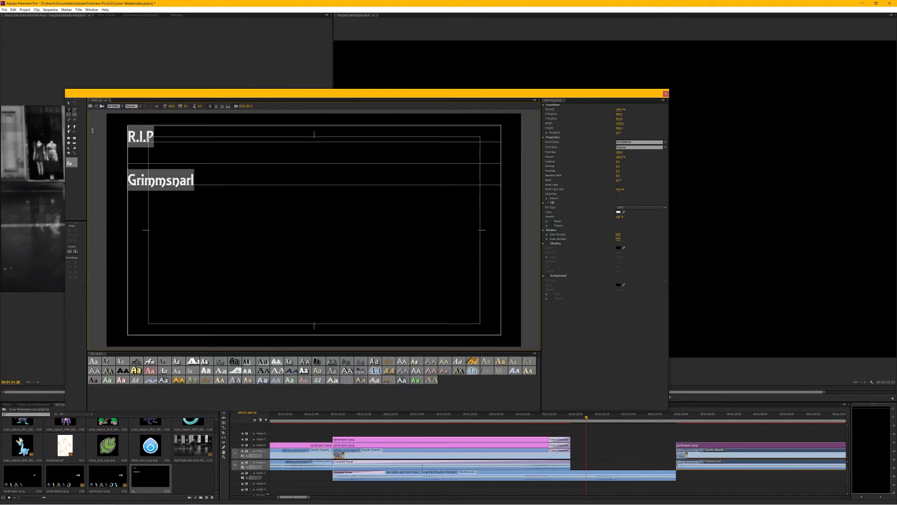
pyautogui.click(122, 107)
pyautogui.scroll(-3, 133, 163)
pyautogui.click(119, 200)
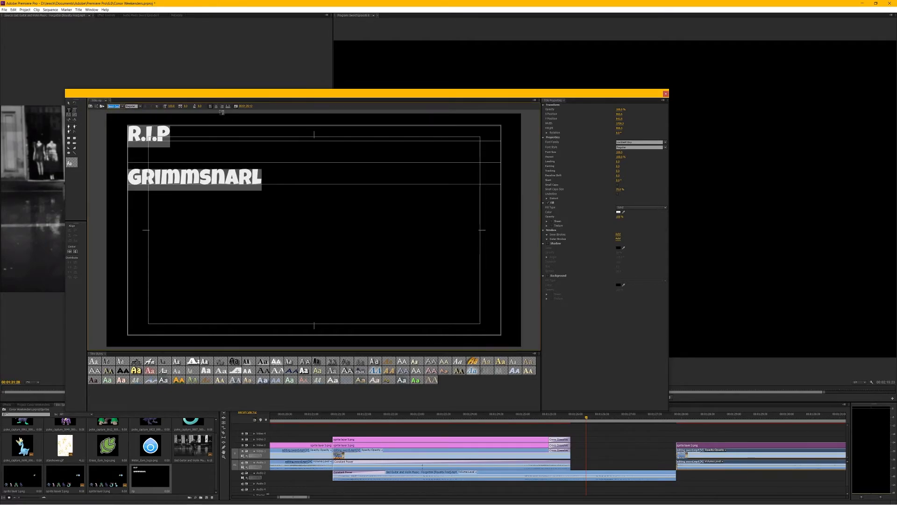
pyautogui.click(216, 108)
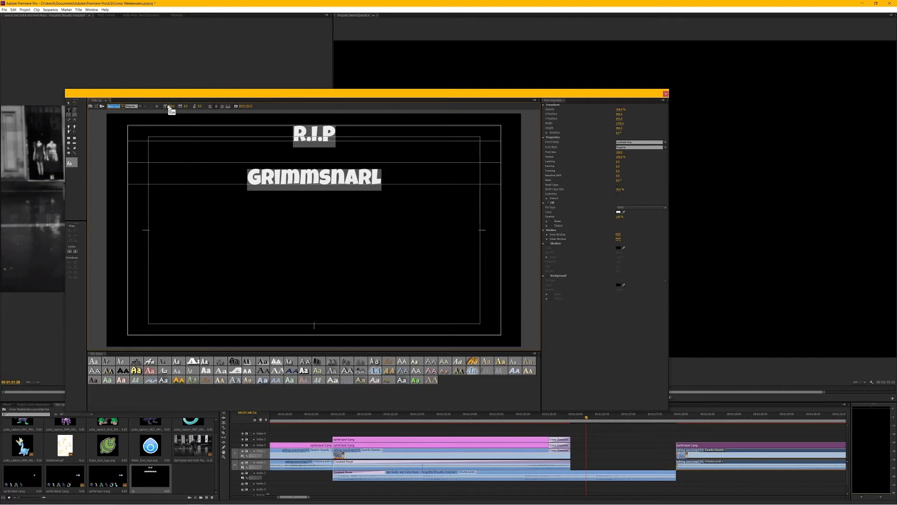
# Enlarge the title text to nearly the full title-safe width, add another blank line above "Grimmsnarl" and close the title.
pyautogui.moveTo(172, 106); pyautogui.dragTo(241, 106)
pyautogui.click(385, 207)
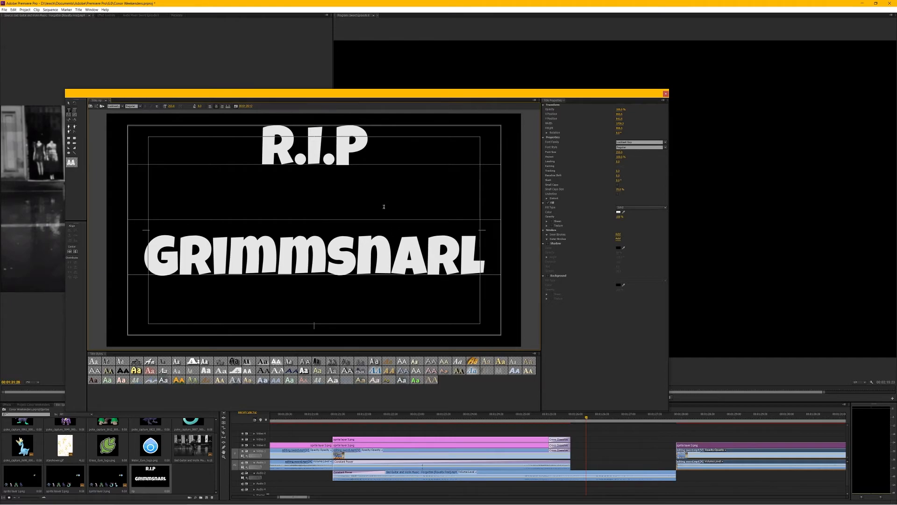
pyautogui.press('Return')
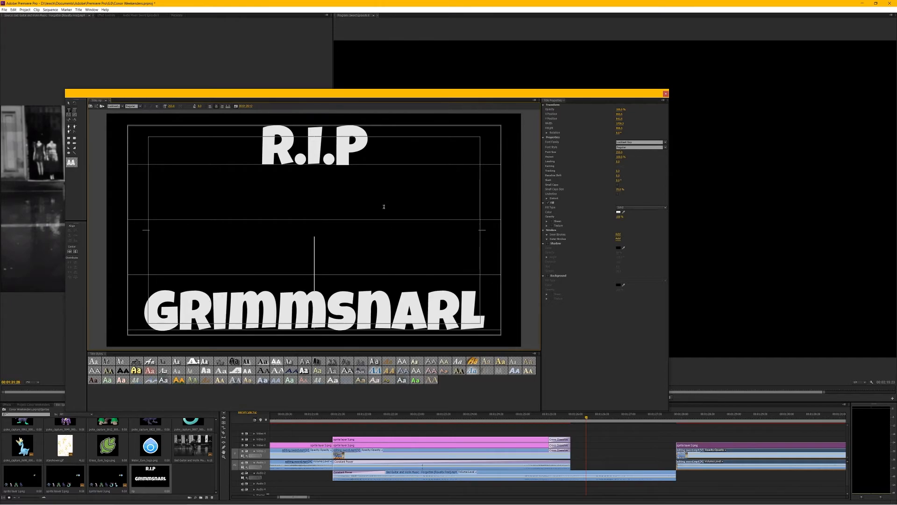
pyautogui.click(667, 94)
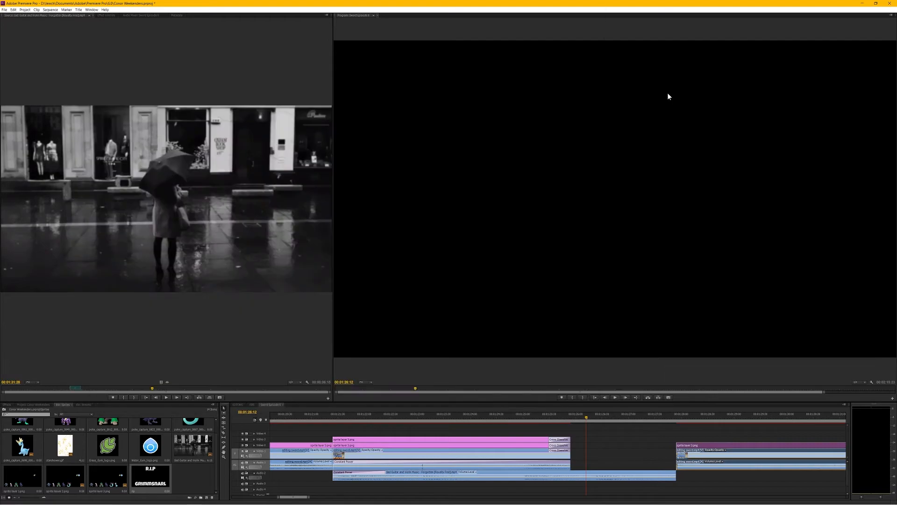
# Place the memorial title on Video 2 in the black gap and the Grimmsnarl sprite beneath it on Video 1, extending both equally.
pyautogui.moveTo(142, 478); pyautogui.dragTo(668, 444)
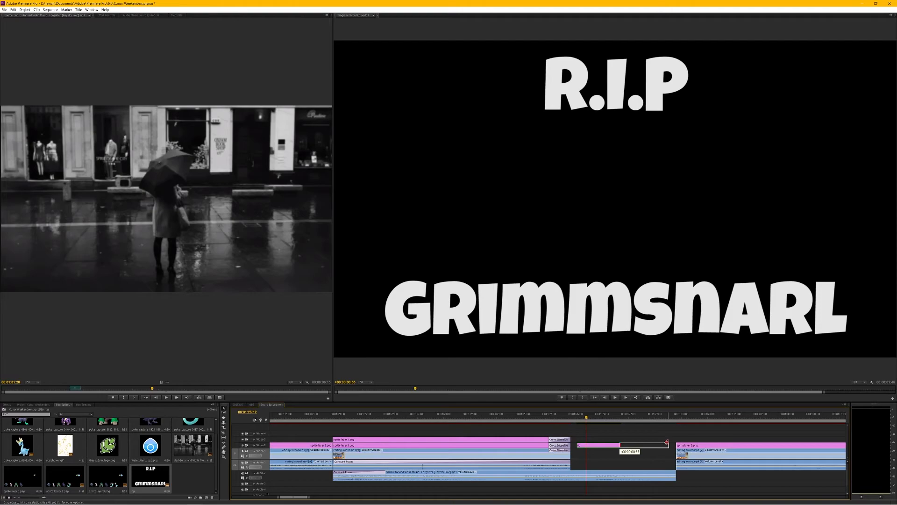
pyautogui.click(25, 426)
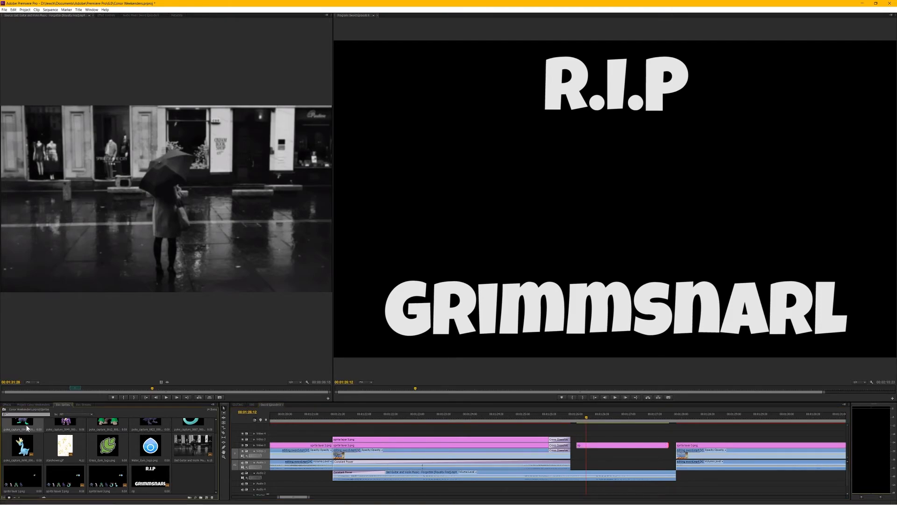
pyautogui.moveTo(79, 435); pyautogui.dragTo(579, 452)
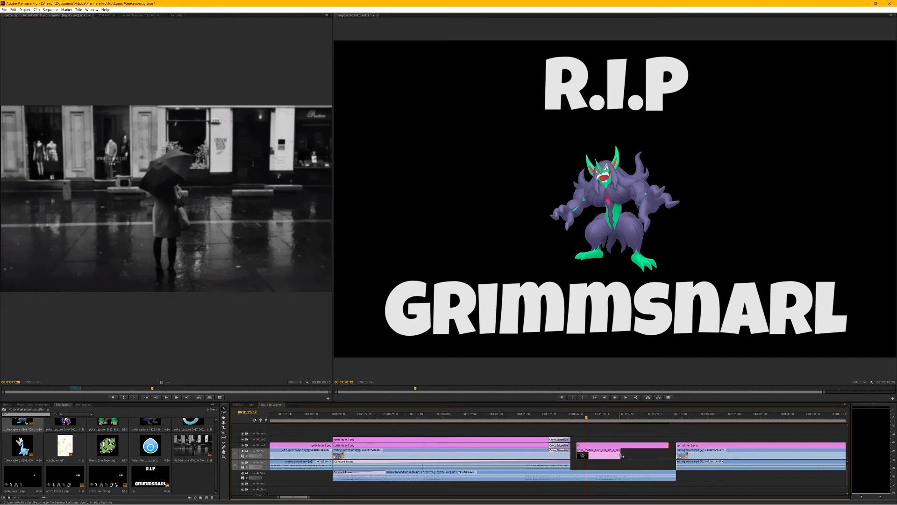
pyautogui.moveTo(621, 454); pyautogui.dragTo(668, 454)
# Enlarge the Grimmsnarl sprite and shift it slightly up so it fills the space between the two title lines.
pyautogui.click(596, 455)
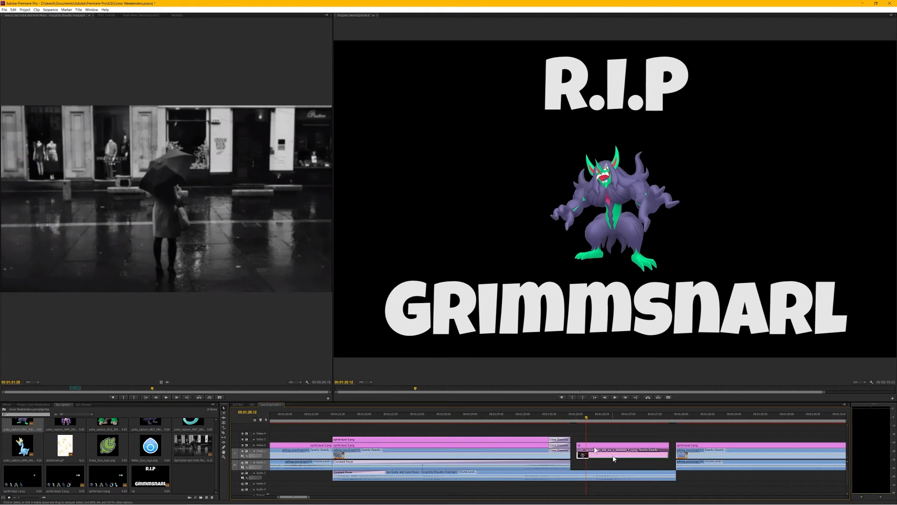
pyautogui.click(102, 16)
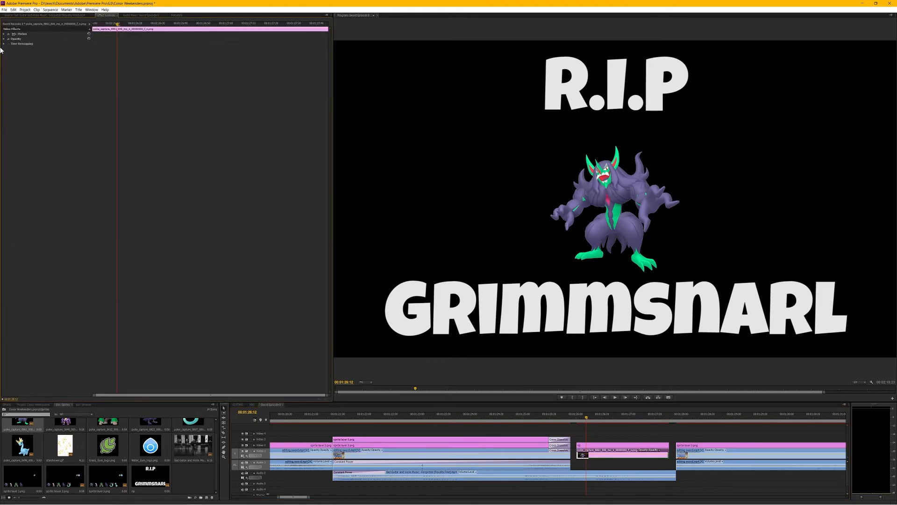
pyautogui.click(3, 35)
pyautogui.moveTo(61, 38)
pyautogui.mouseDown()
pyautogui.moveTo(48, 39)
pyautogui.moveTo(53, 45)
pyautogui.mouseUp()
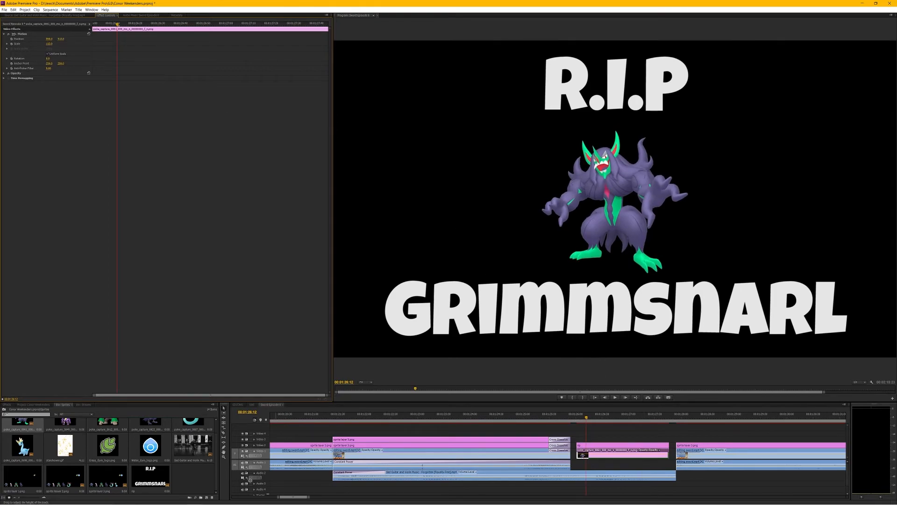
# Add Cross Dissolve transitions to the start and end of both the memorial title and the Grimmsnarl sprite clip.
pyautogui.click(7, 404)
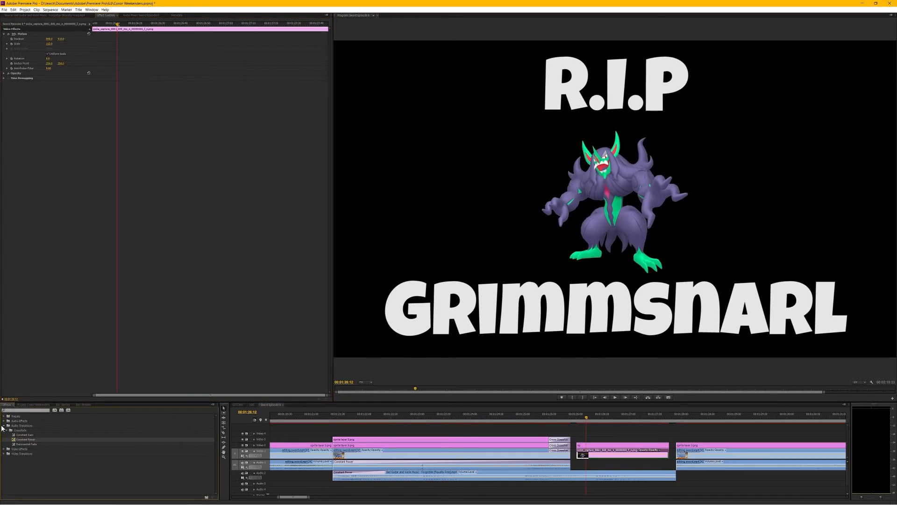
pyautogui.click(5, 425)
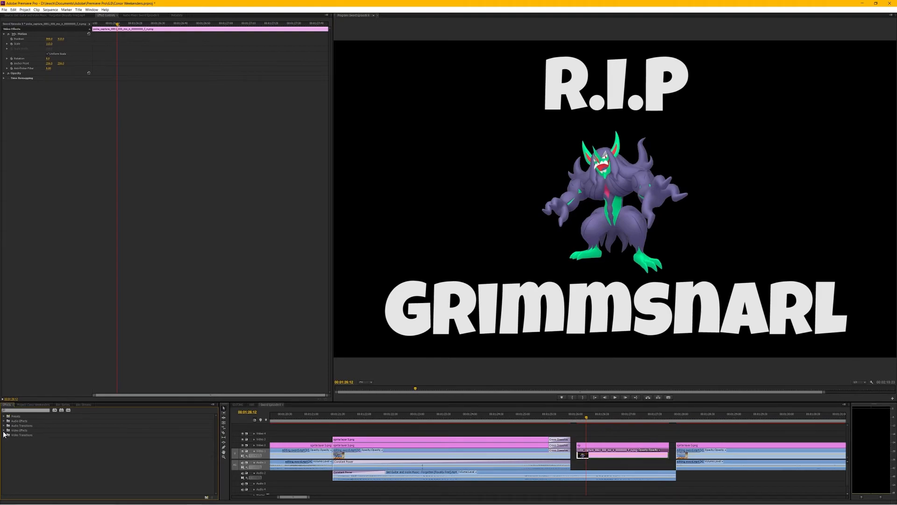
pyautogui.click(4, 435)
pyautogui.moveTo(26, 453); pyautogui.dragTo(580, 445)
pyautogui.moveTo(25, 454); pyautogui.dragTo(582, 454)
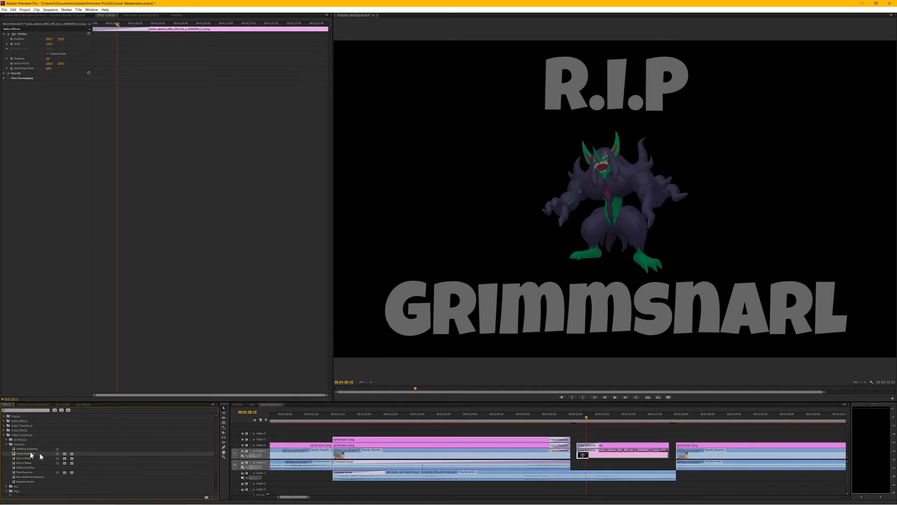
pyautogui.moveTo(630, 412); pyautogui.dragTo(667, 447)
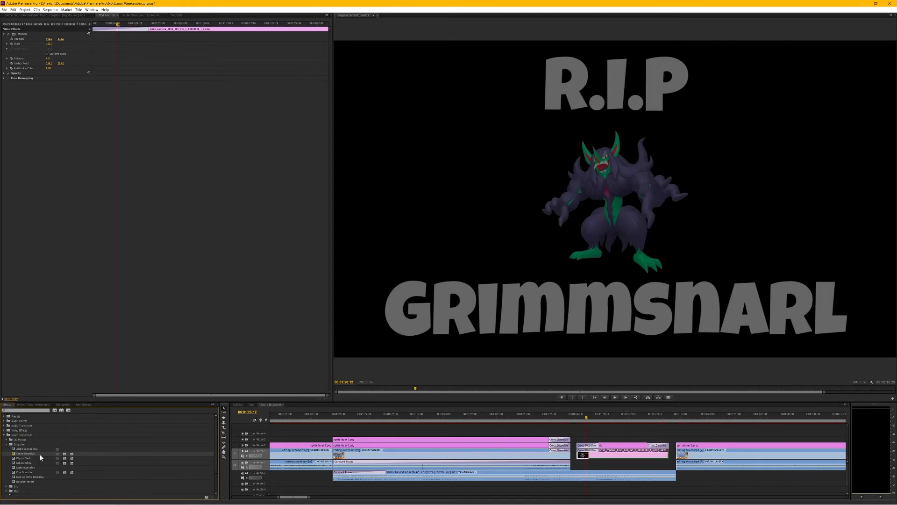
pyautogui.moveTo(33, 454); pyautogui.dragTo(659, 450)
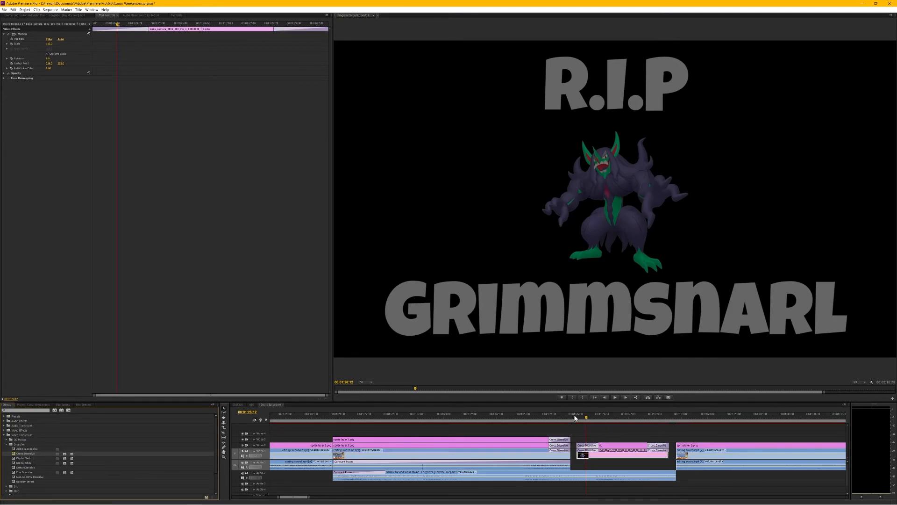
# Preview the memorial segment, move the trailing clips later, and lengthen the title, Grimmsnarl sprite and music to fill the added time.
pyautogui.press('space')
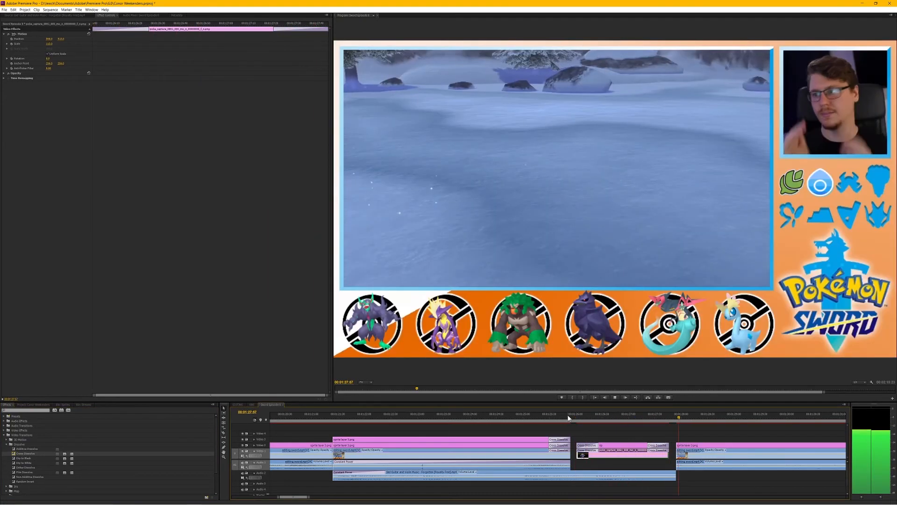
pyautogui.press('space')
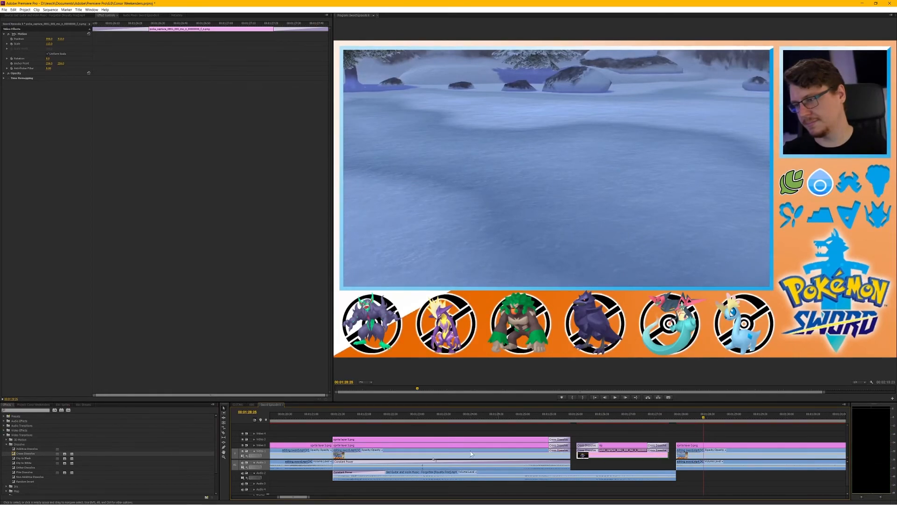
pyautogui.moveTo(310, 497); pyautogui.dragTo(346, 498)
pyautogui.click(601, 443)
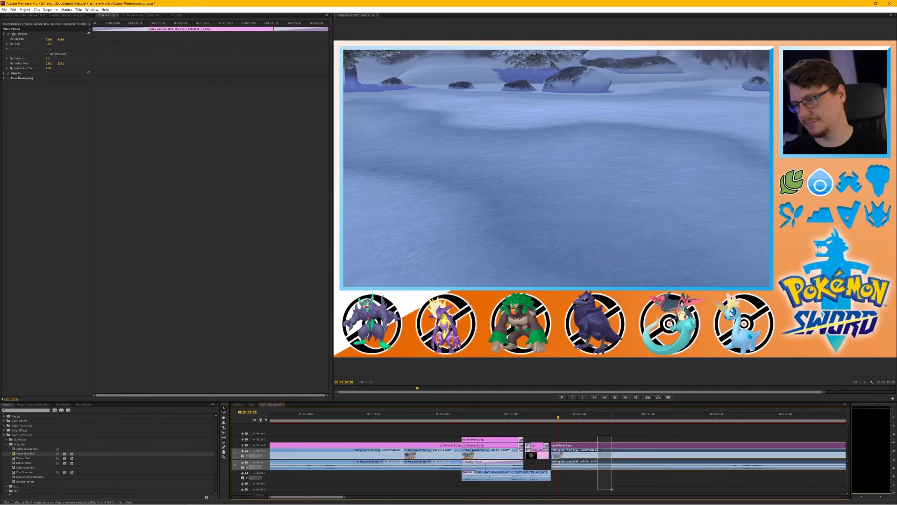
pyautogui.moveTo(611, 449); pyautogui.dragTo(582, 445)
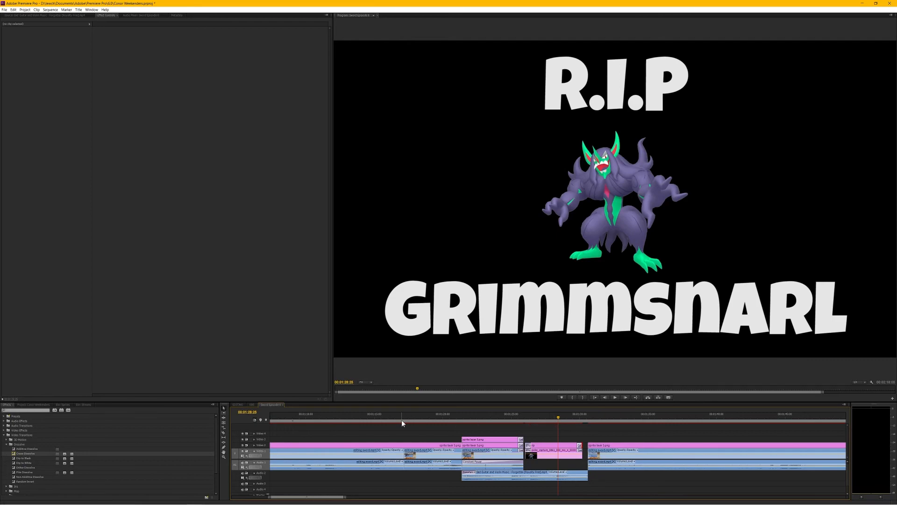
# Review the knockout and memorial sequence and the remaining Dragapult battle to find where the episode should end.
pyautogui.click(453, 417)
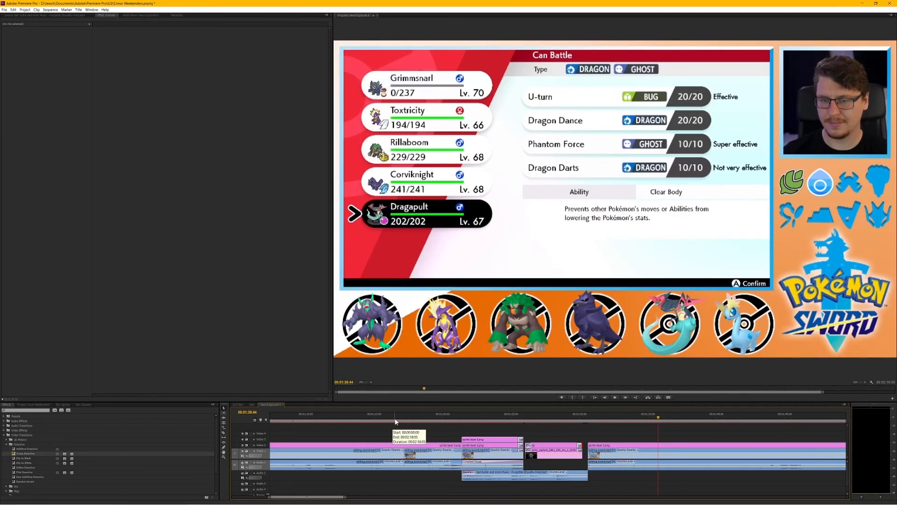
pyautogui.moveTo(345, 497); pyautogui.dragTo(415, 497)
pyautogui.moveTo(591, 416); pyautogui.dragTo(620, 419)
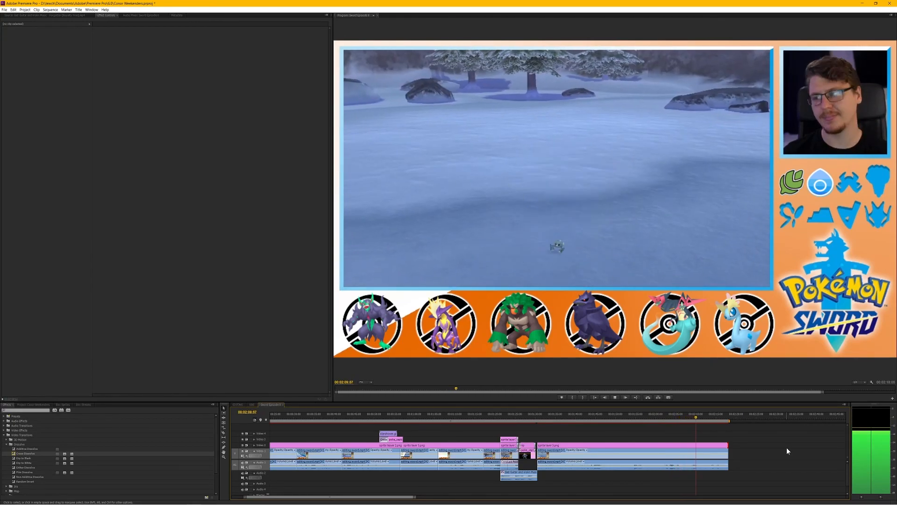
pyautogui.press('space')
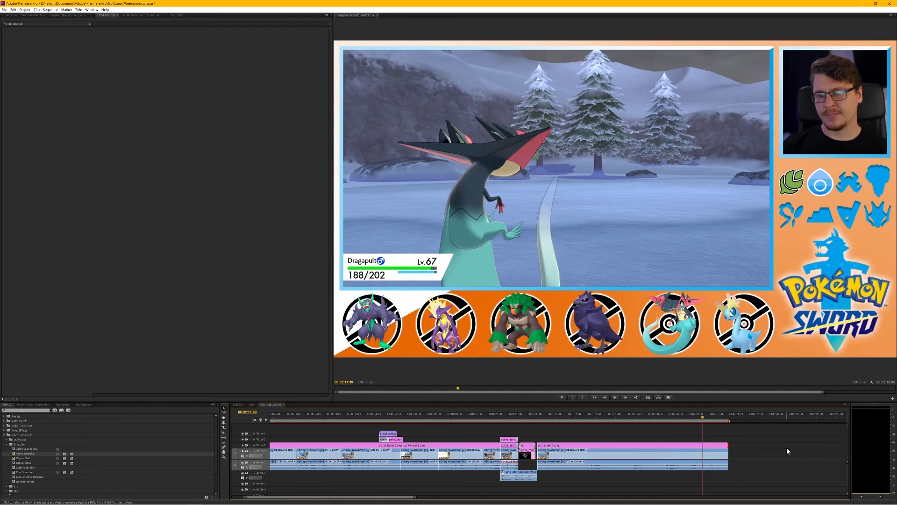
pyautogui.press('space')
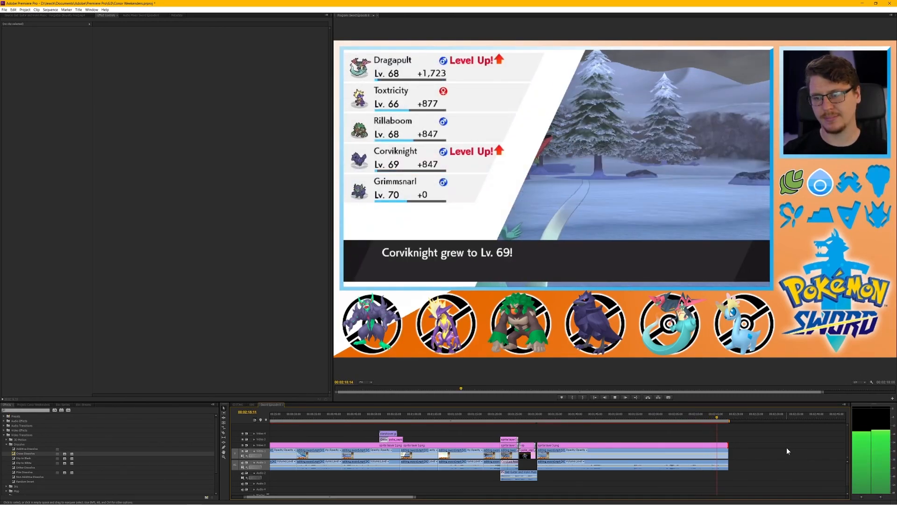
pyautogui.press('space')
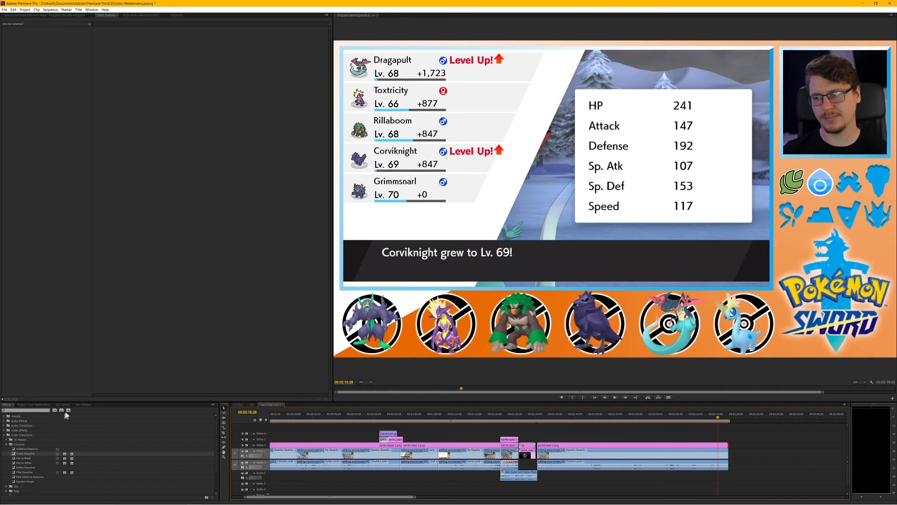
# Place the Uncle Fidget end card image on Video 3 over the end of the gameplay and preview the change to it.
pyautogui.click(64, 405)
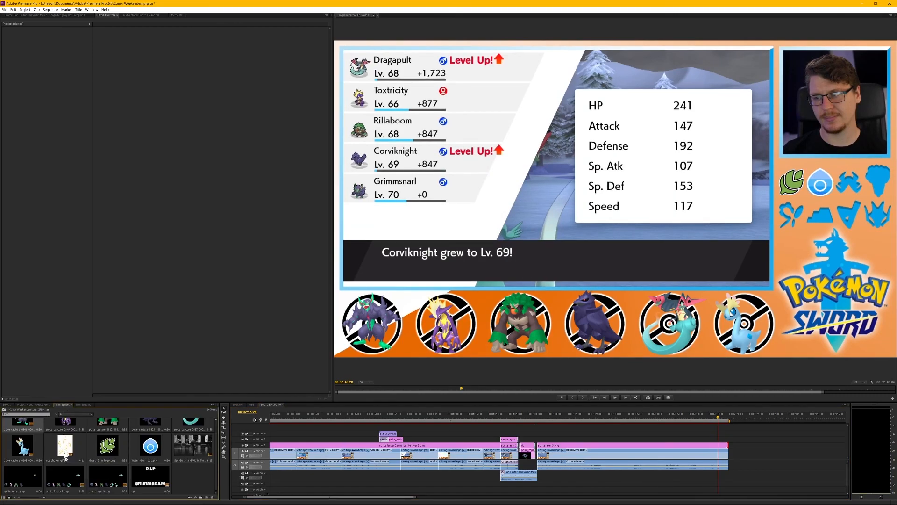
pyautogui.click(49, 405)
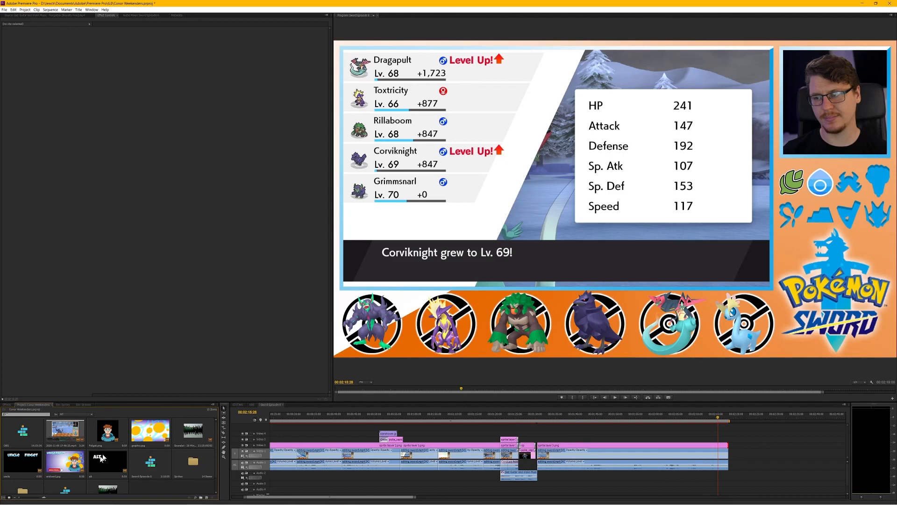
pyautogui.moveTo(66, 468); pyautogui.dragTo(763, 440)
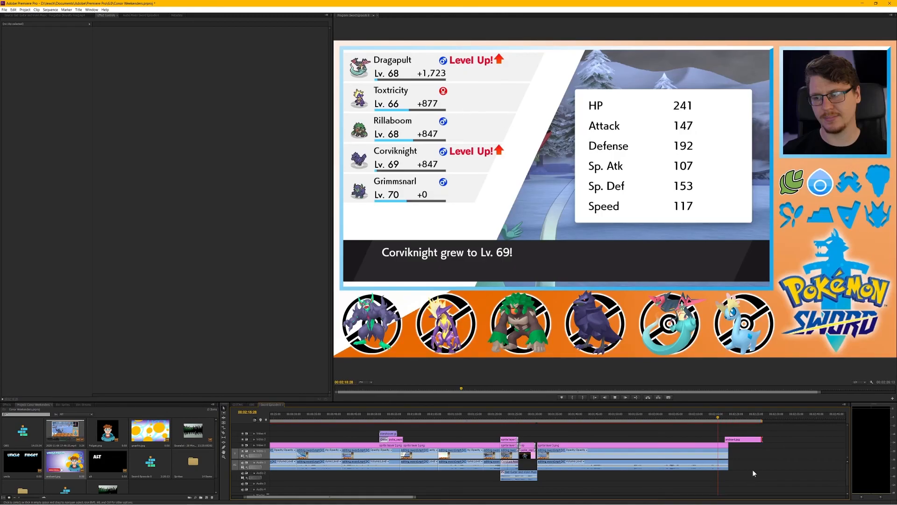
pyautogui.press('space')
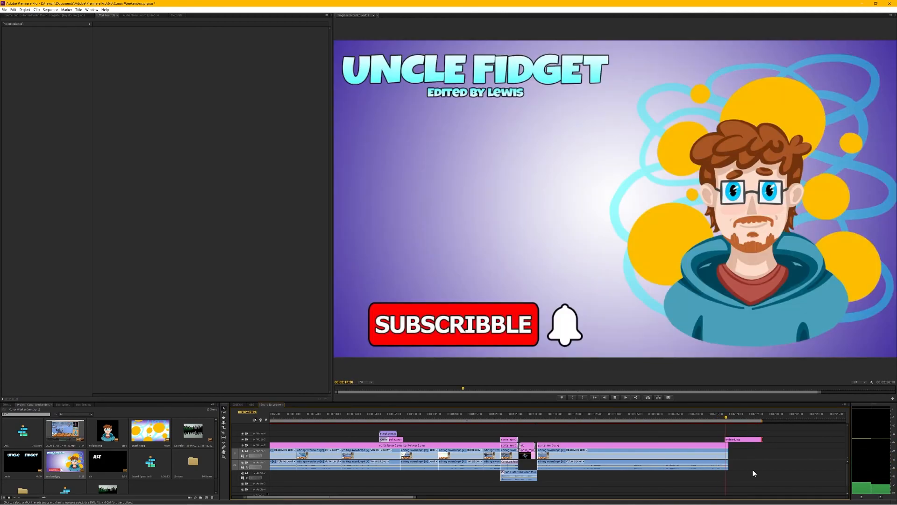